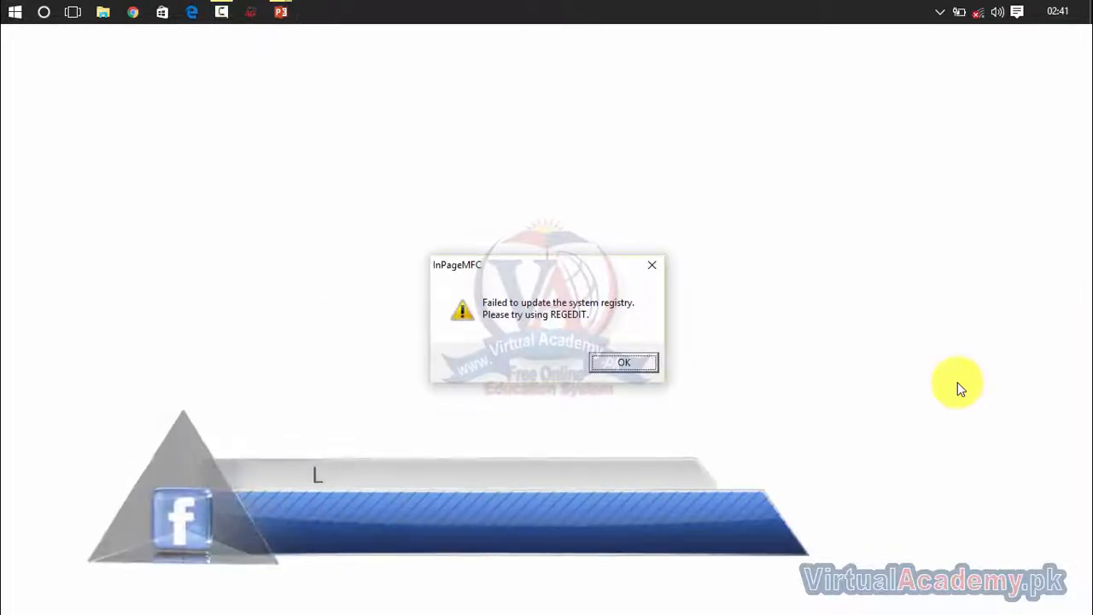
Dismiss the registry warning and create a one-page A4 portrait document with right-to-left direction and an automatic text box.
key("Return")
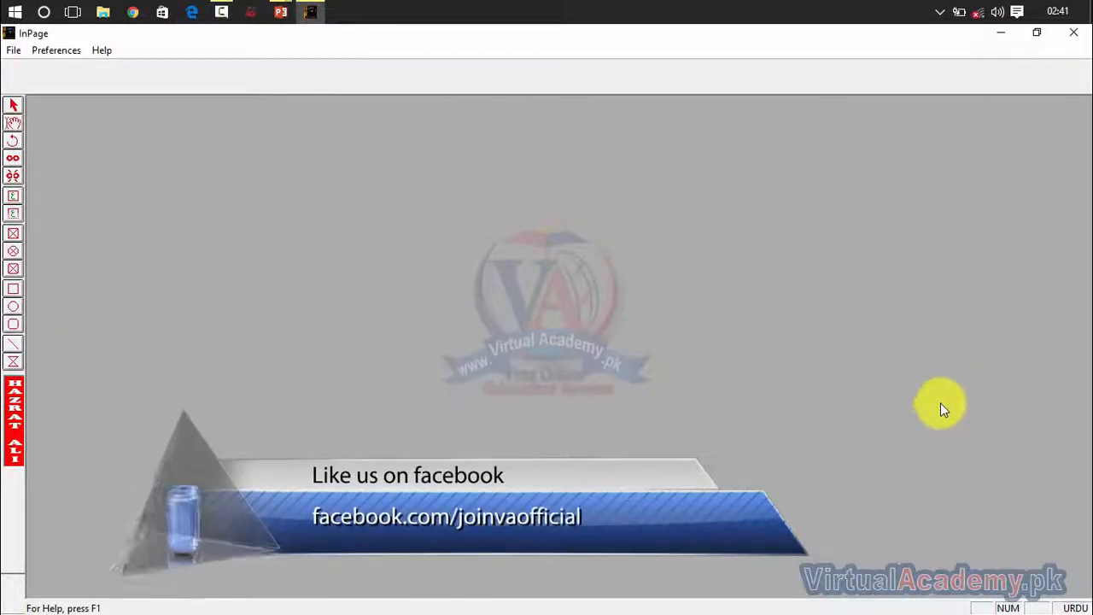
left_click(13, 49)
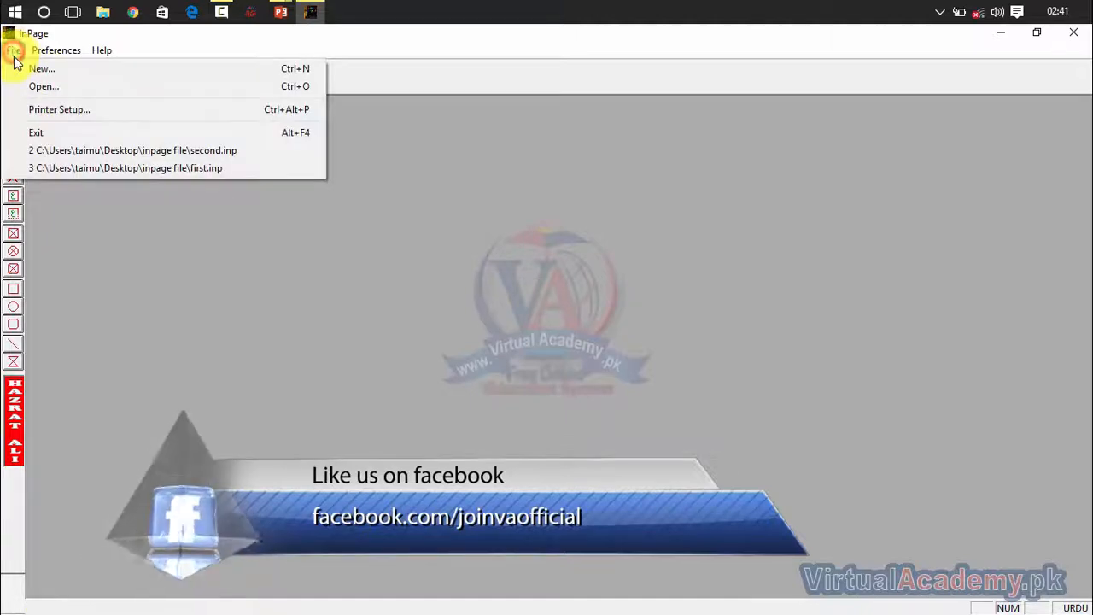
left_click(22, 70)
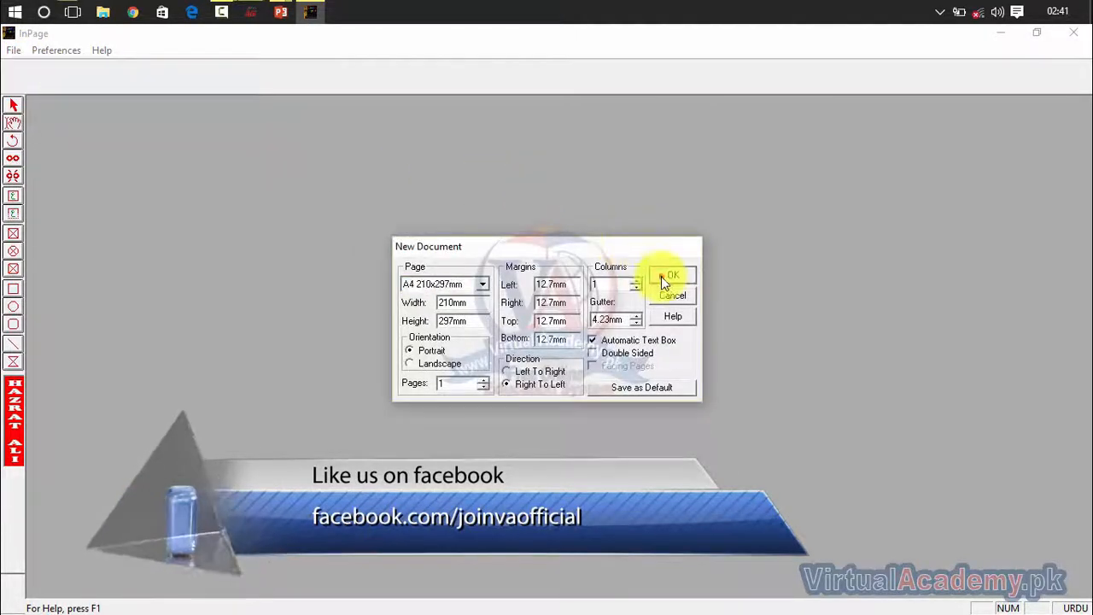
left_click(663, 276)
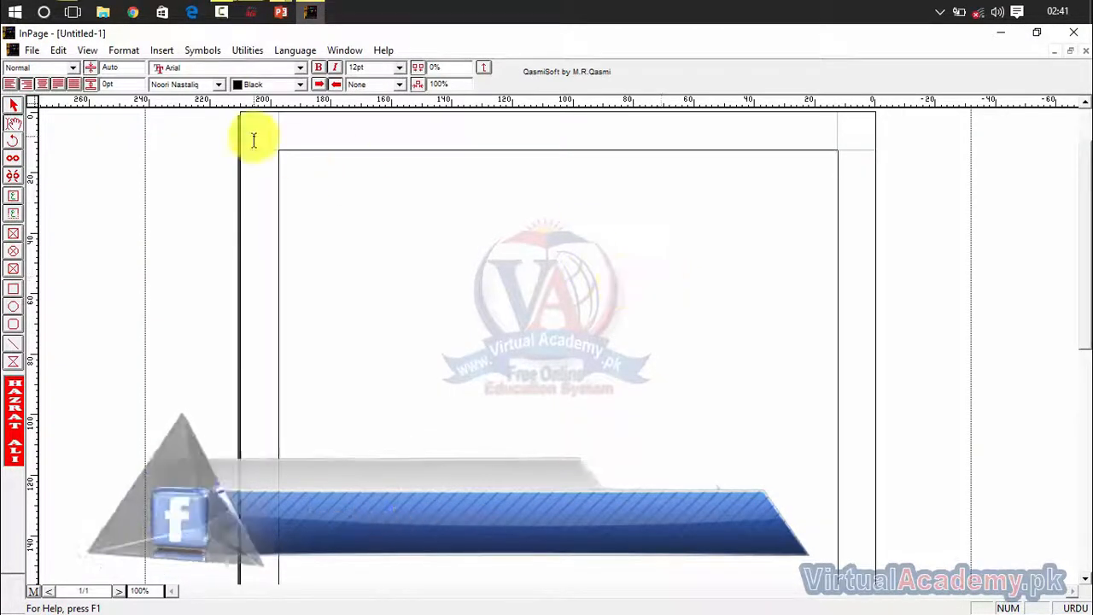
Start a text import and review the importable file types, choosing Text Files and Global Files in turn.
left_click(34, 51)
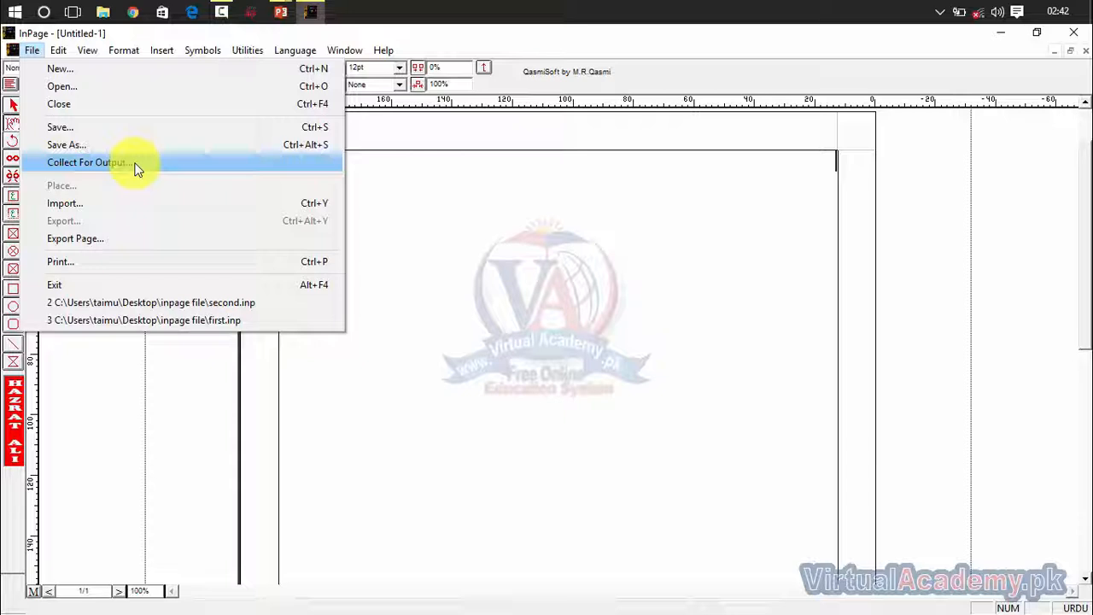
left_click(87, 203)
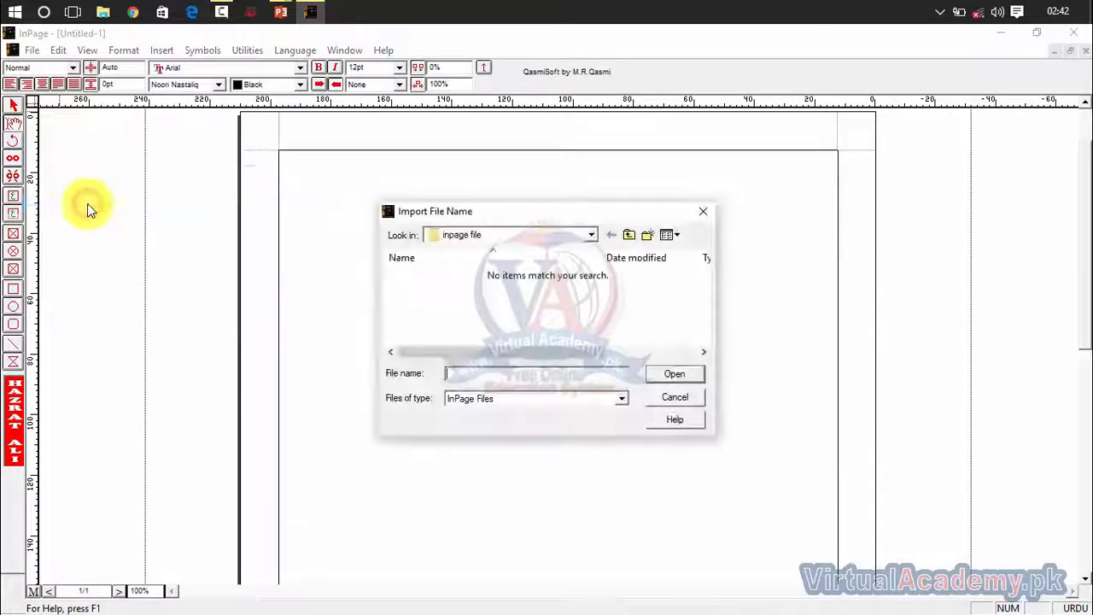
left_click(461, 398)
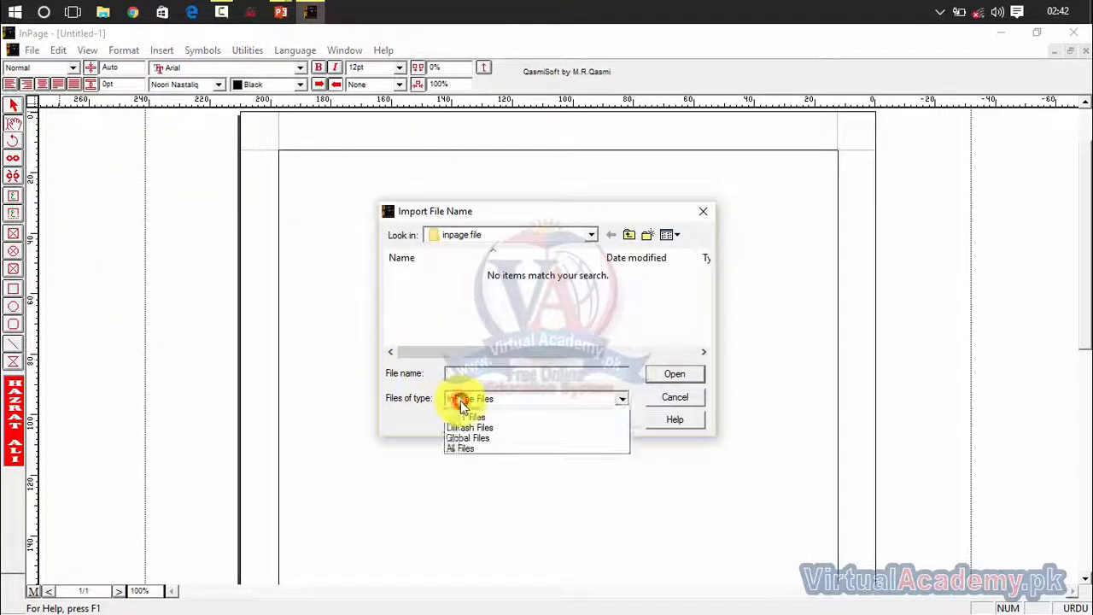
left_click(466, 419)
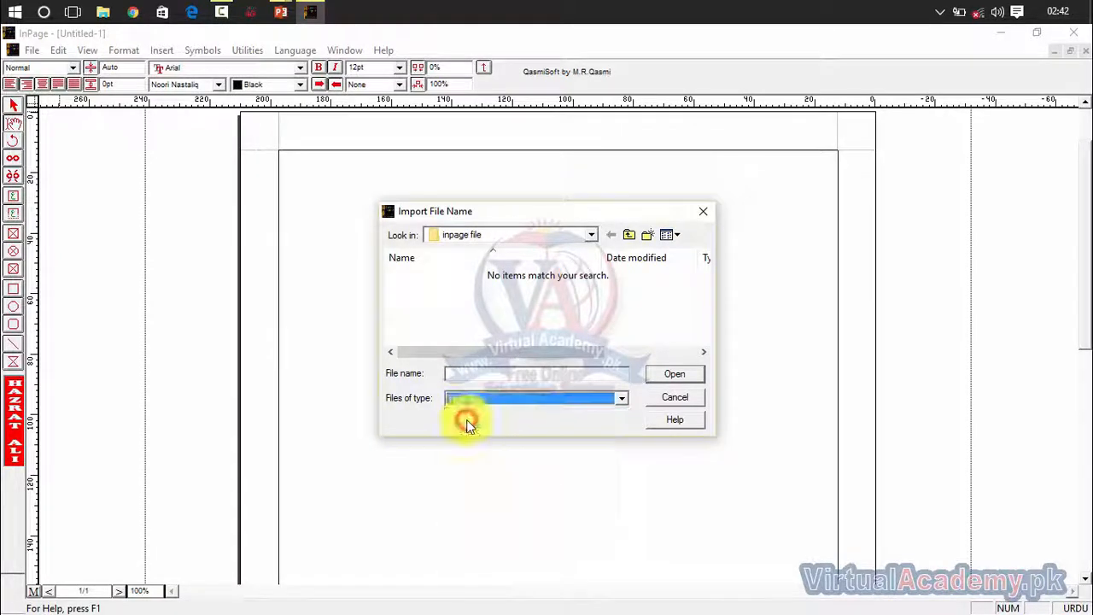
left_click(471, 407)
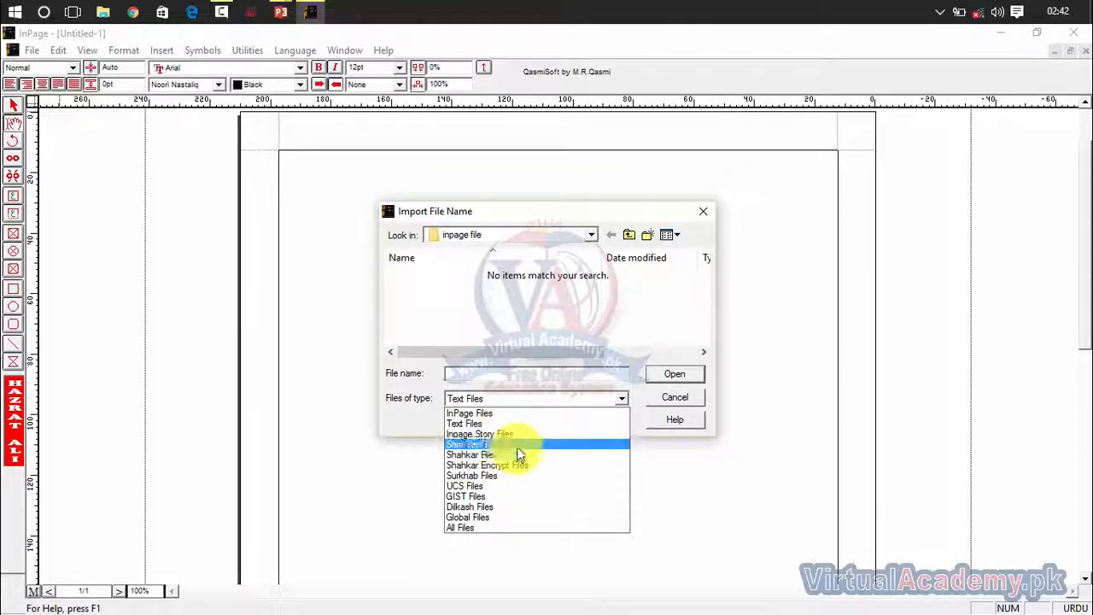
left_click(520, 517)
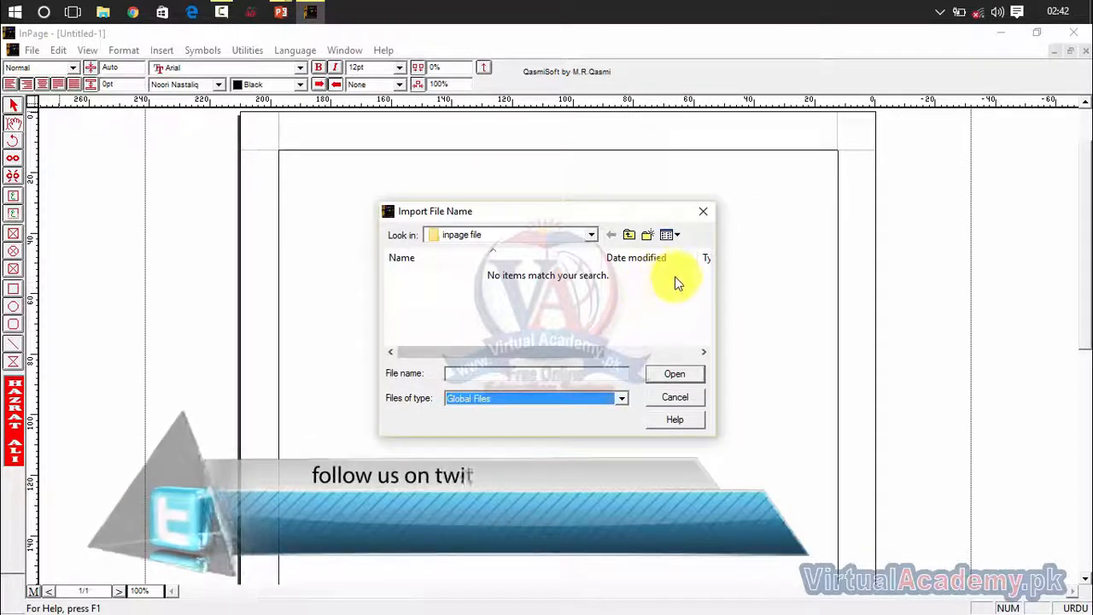
Look for importable Global Files on the Desktop and inside the inpage file folder.
left_click(630, 235)
left_click_drag(700, 269, 700, 288)
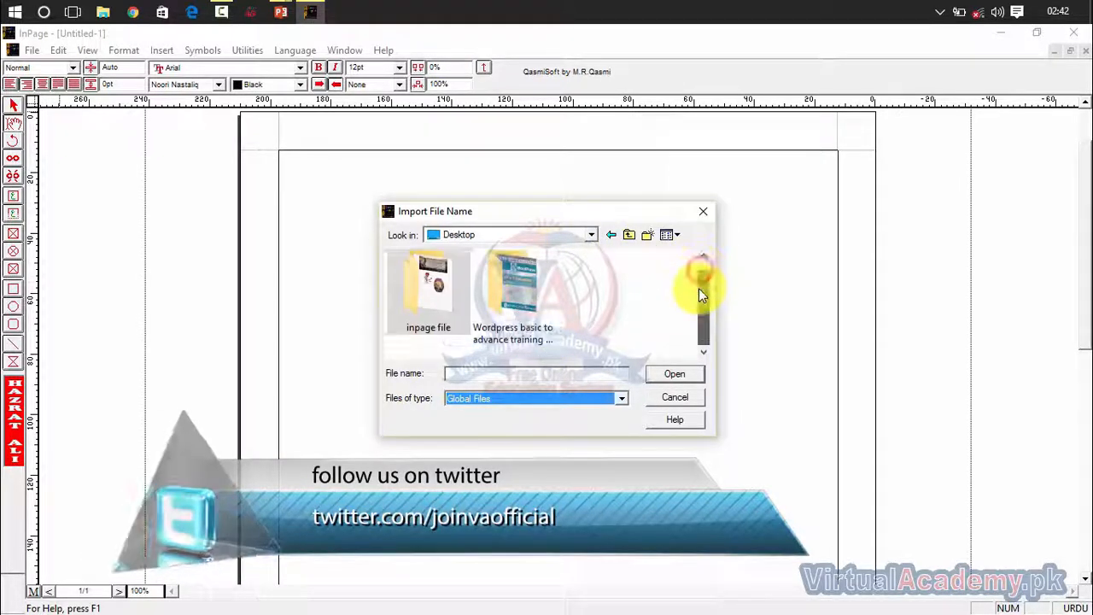
double_click(402, 281)
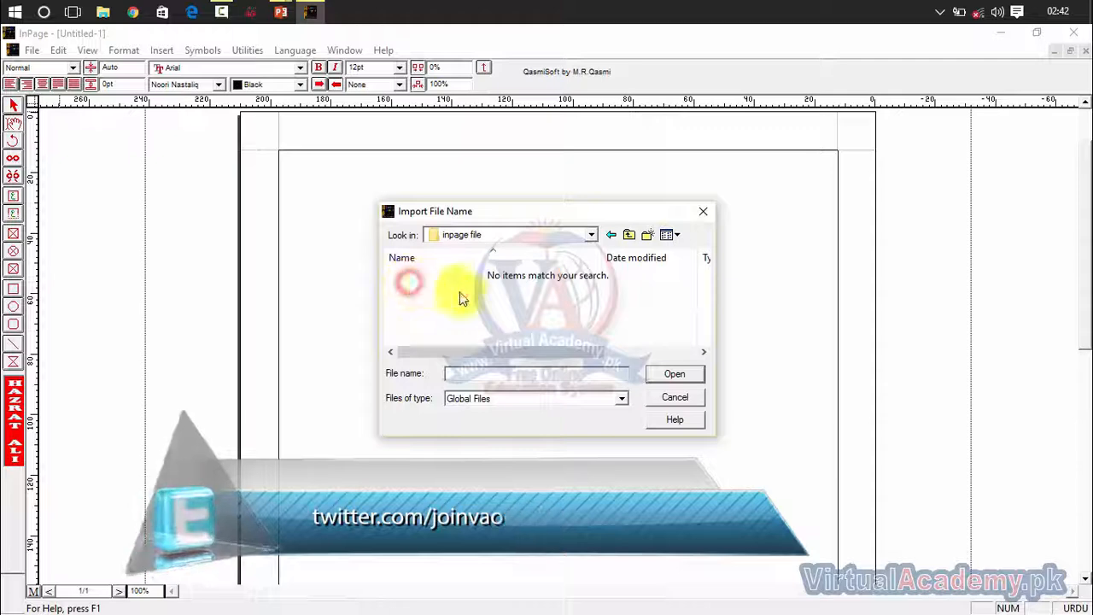
left_click(626, 236)
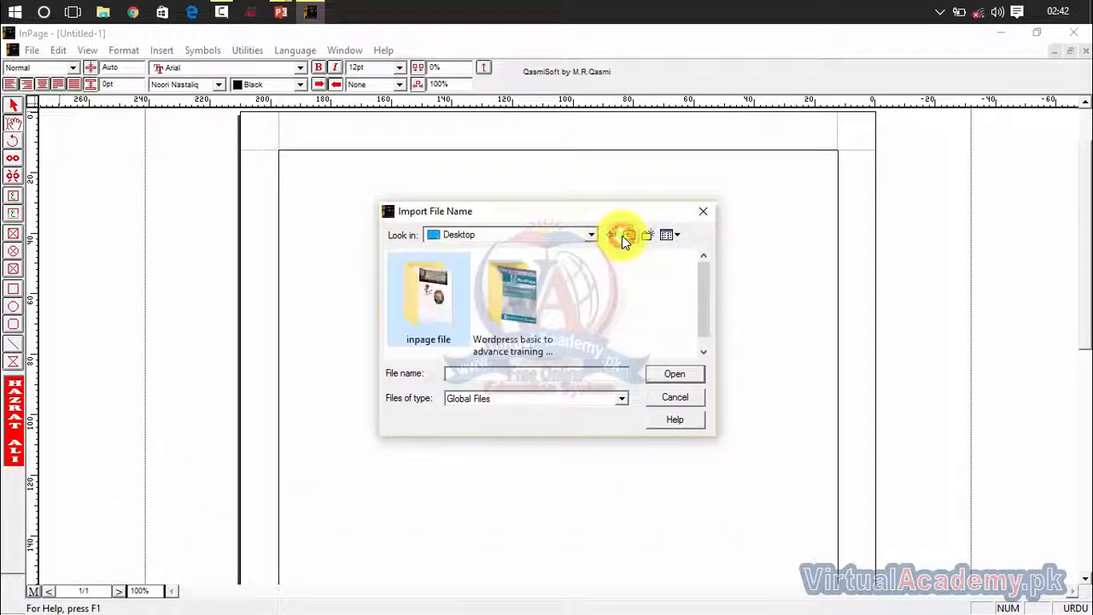
Set the import file type to All Files and try to import a file from the Desktop.
left_click(600, 398)
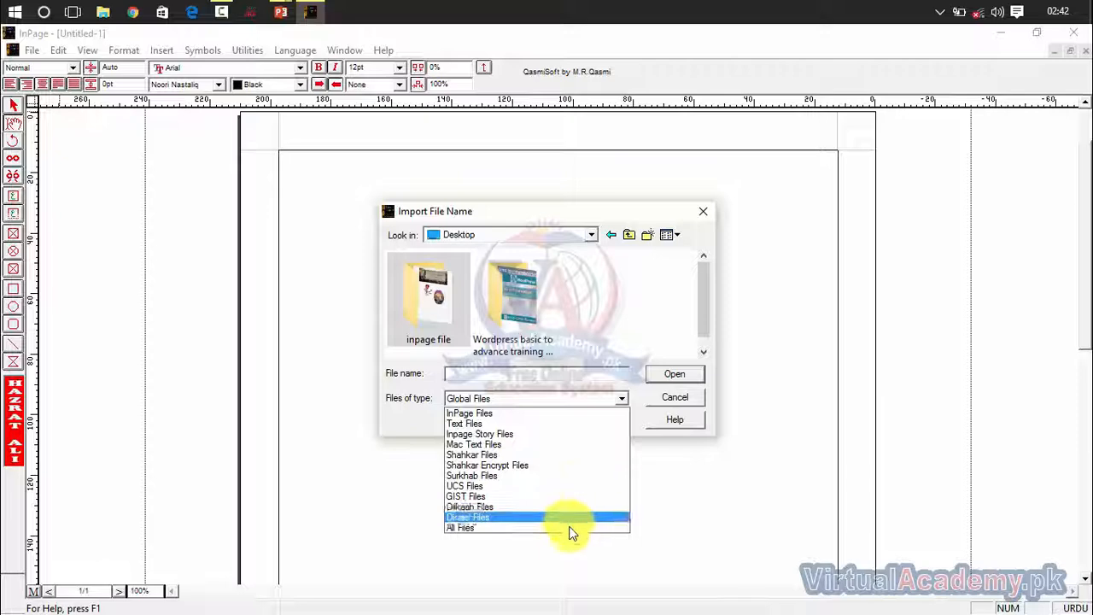
left_click(567, 527)
left_click(704, 351)
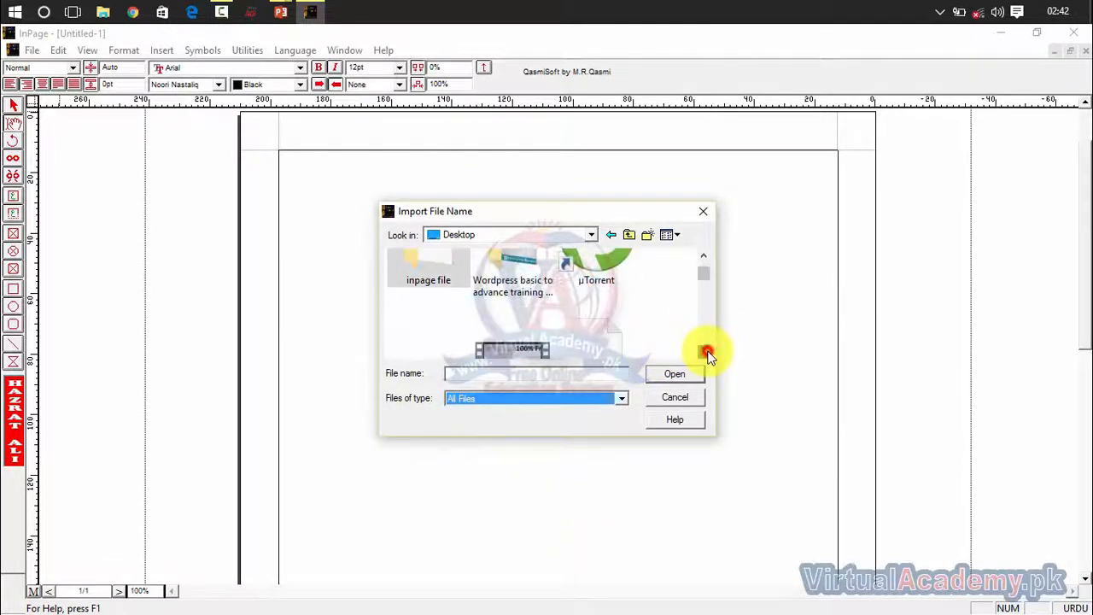
left_click(703, 351)
double_click(594, 311)
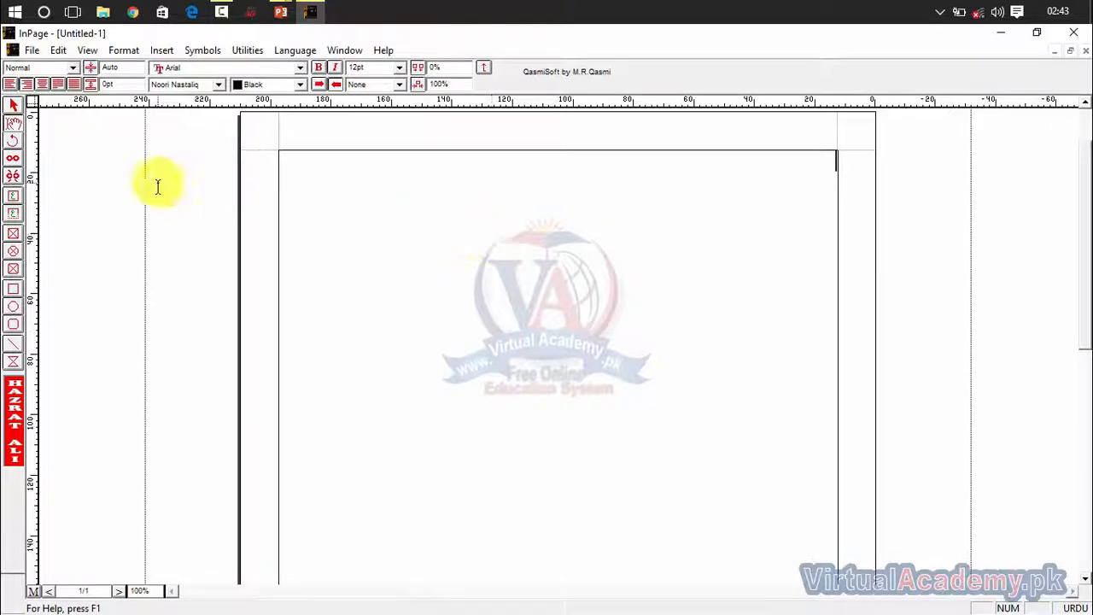
Draw a rectangular picture box about 150 mm wide and 66 mm high in the upper part of the page.
left_click(14, 236)
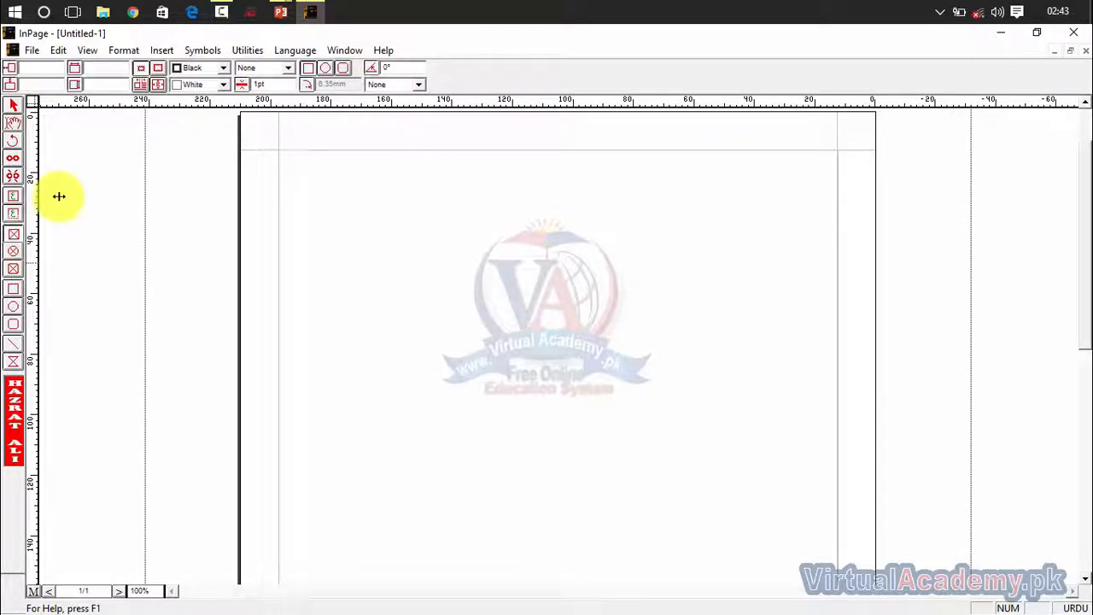
left_click_drag(321, 230, 774, 429)
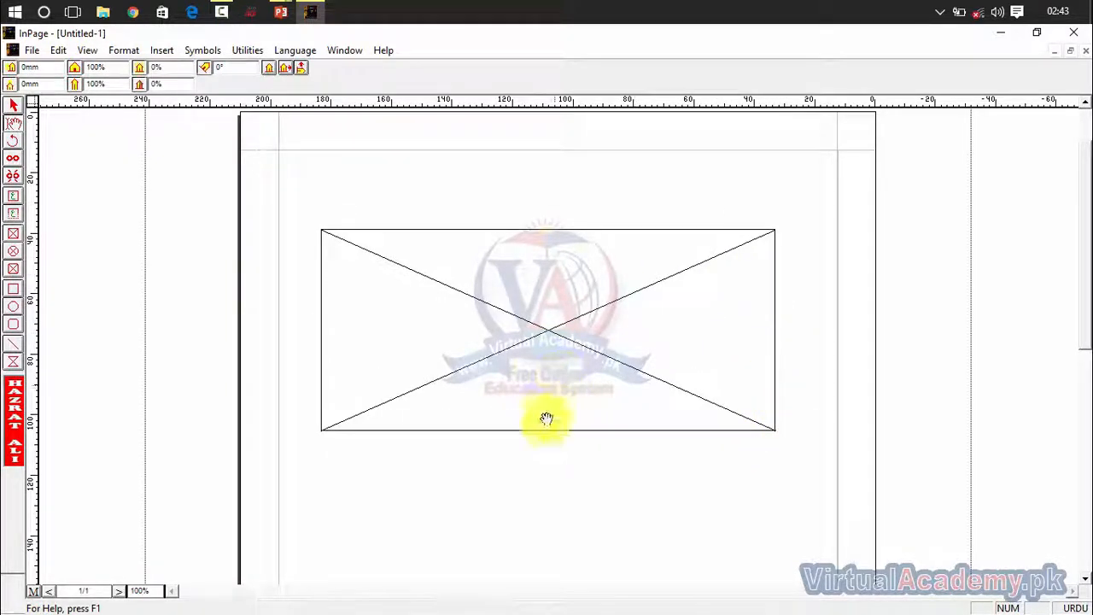
double_click(565, 349)
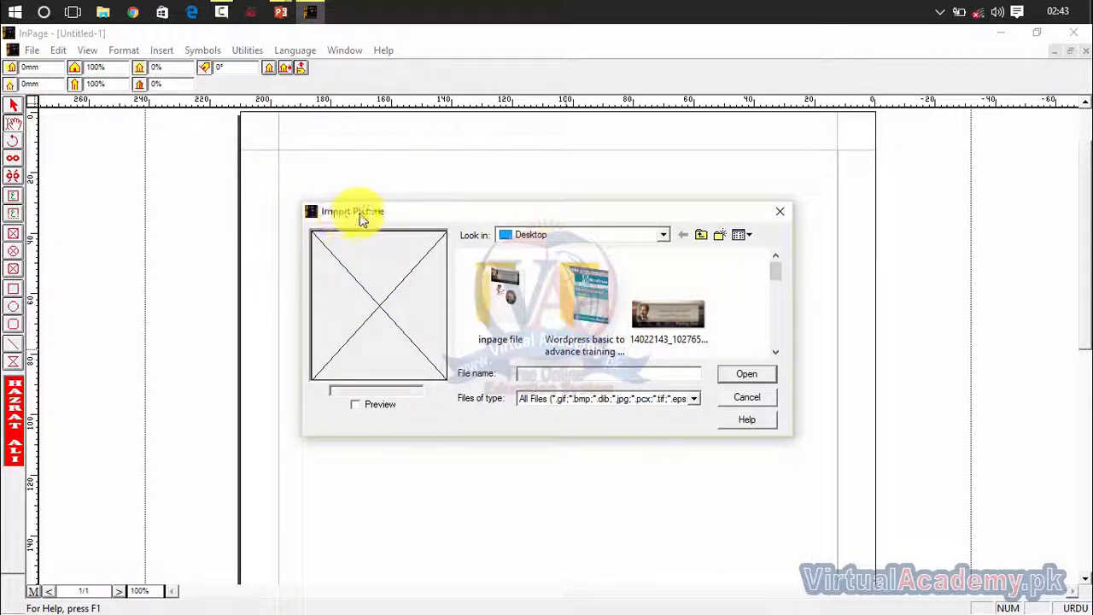
left_click(779, 213)
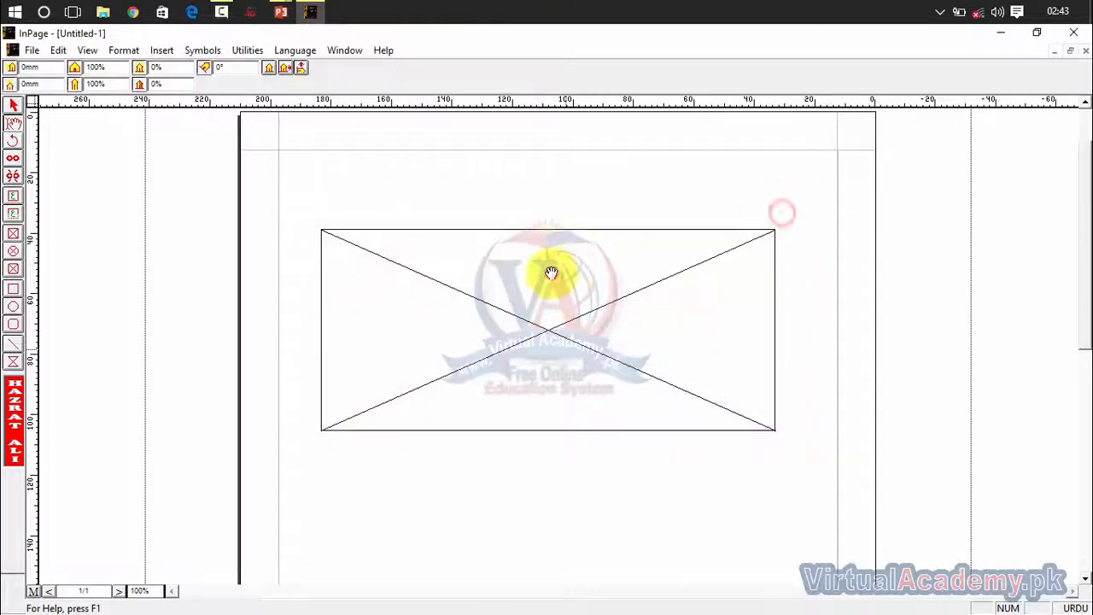
double_click(552, 270)
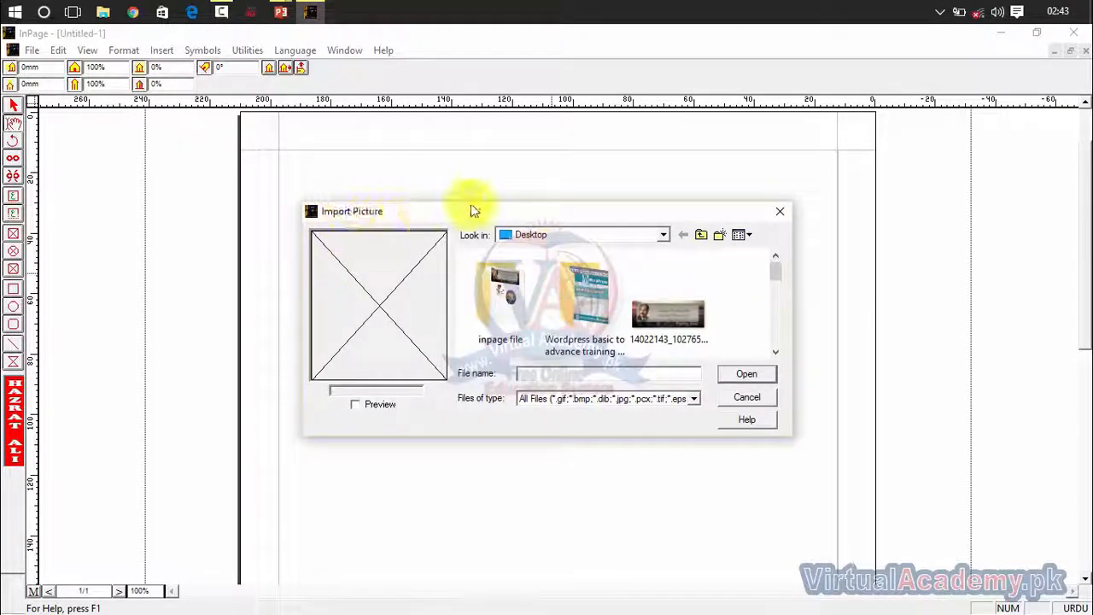
left_click(778, 212)
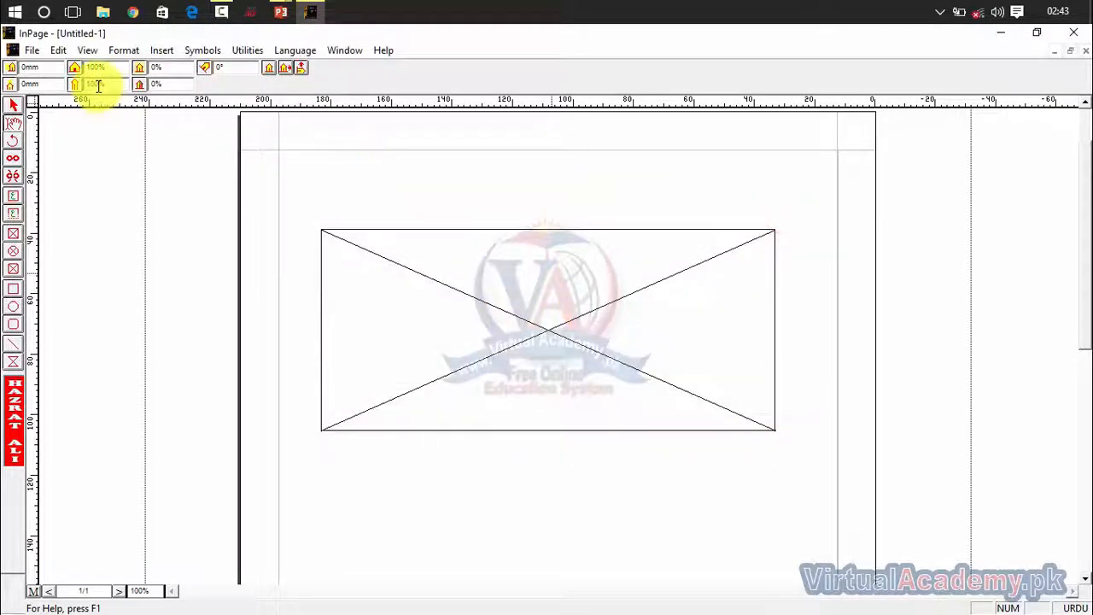
left_click(31, 52)
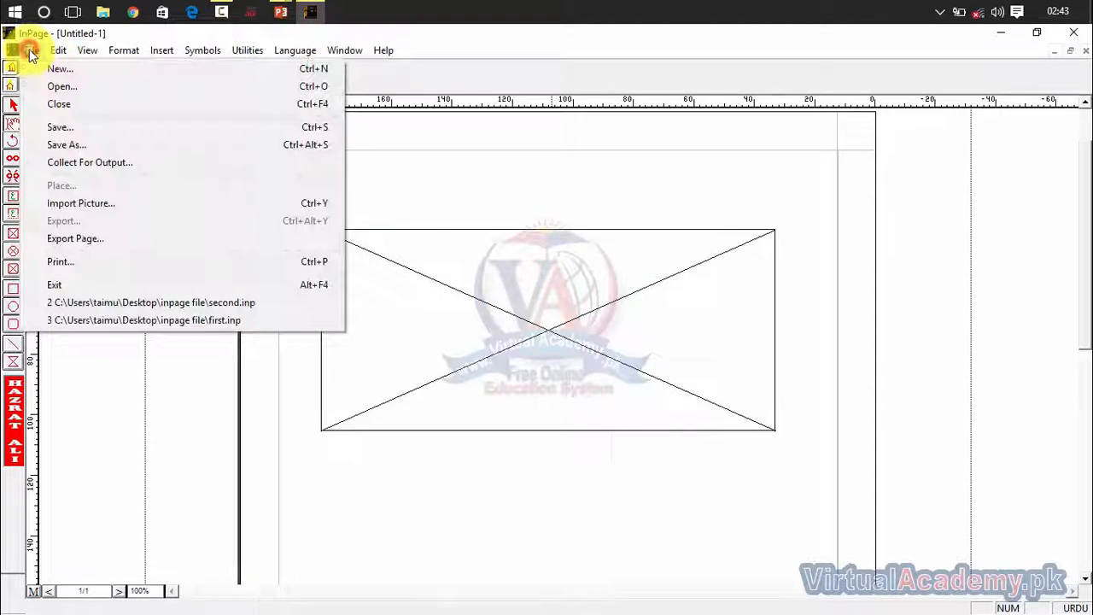
left_click(54, 208)
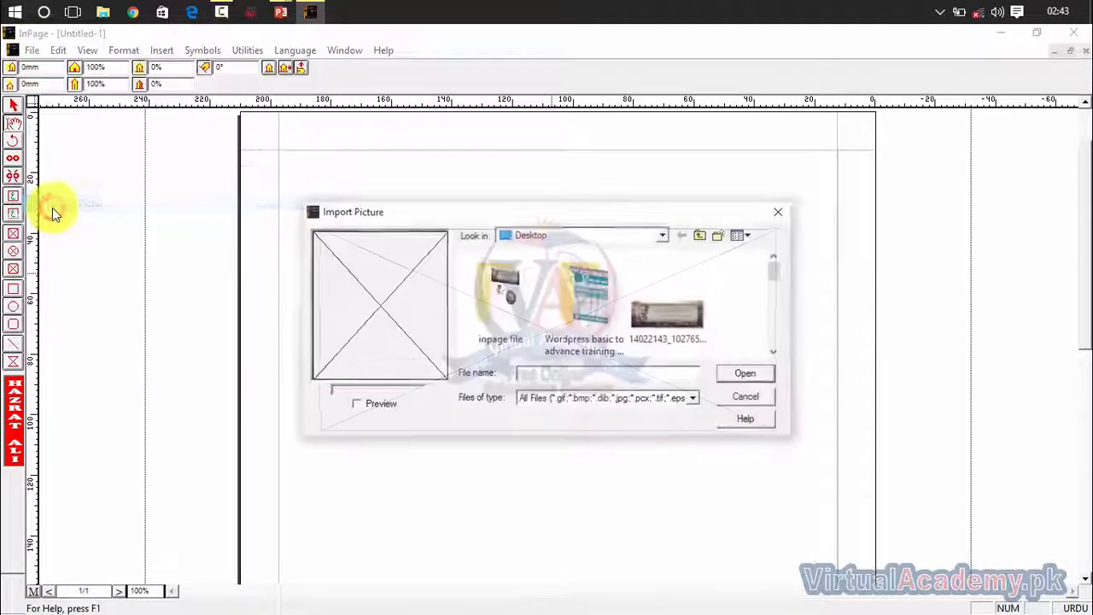
left_click(657, 323)
double_click(657, 323)
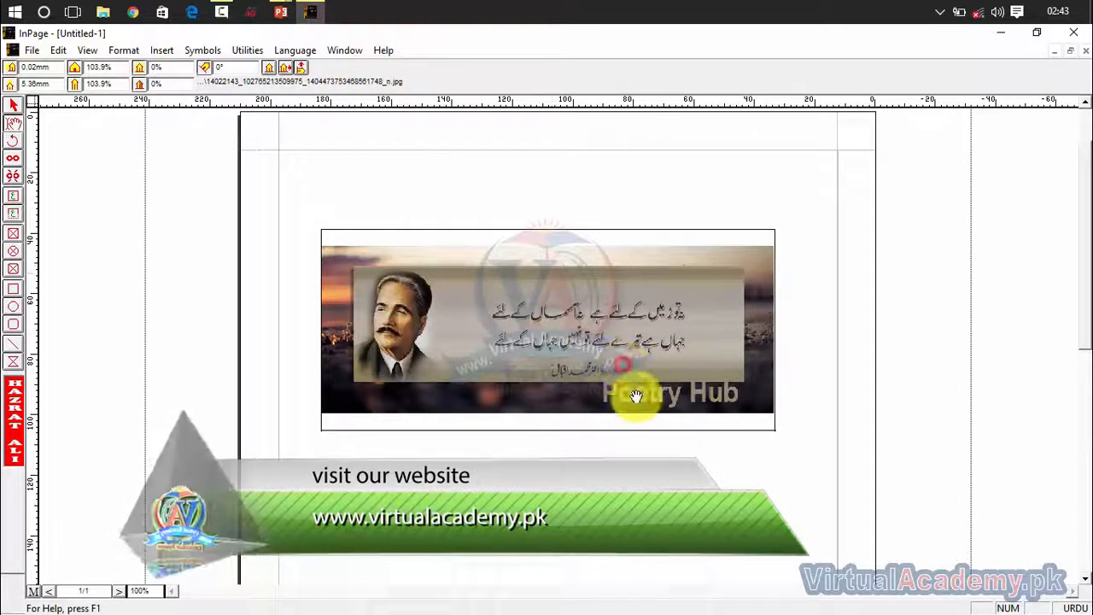
left_click_drag(635, 395, 605, 305)
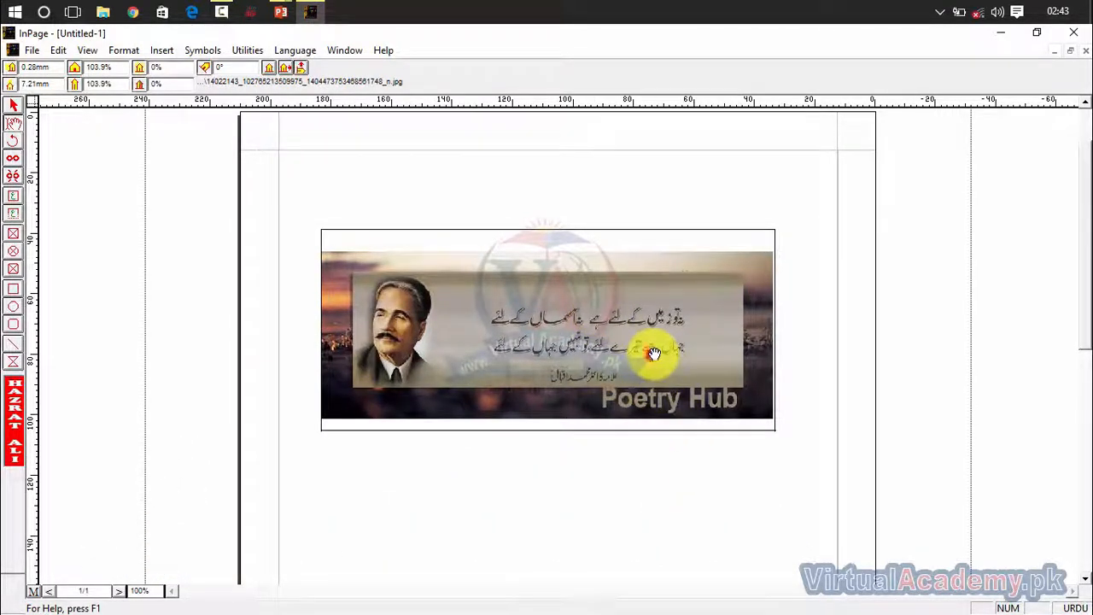
left_click_drag(649, 359, 654, 362)
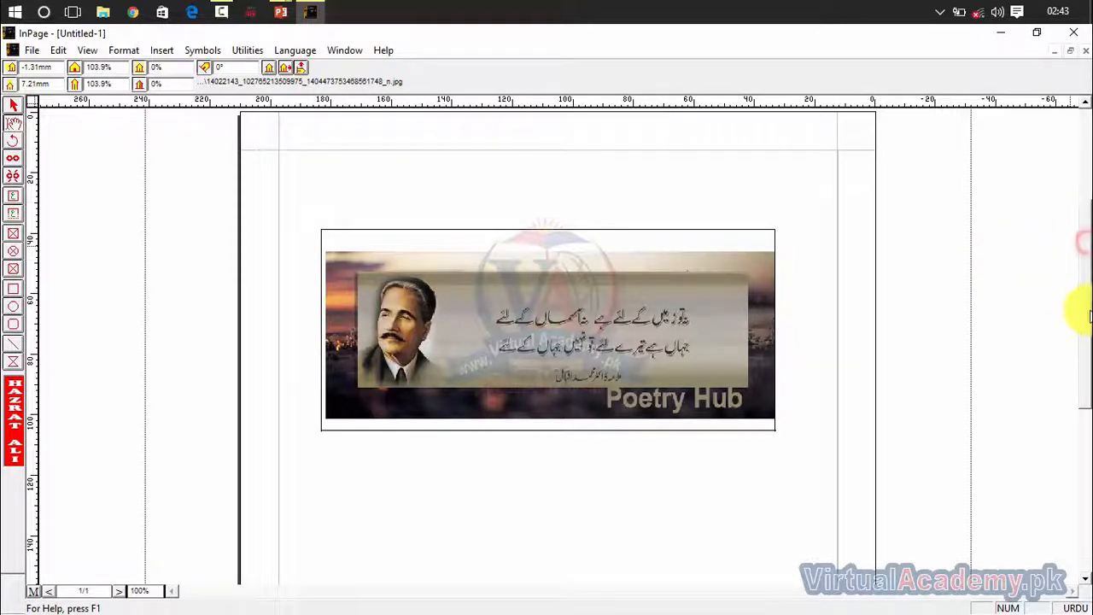
Draw a second rectangular picture box about 125 mm wide and 53 mm high below the banner picture.
scroll(1076, 308, "down", 3)
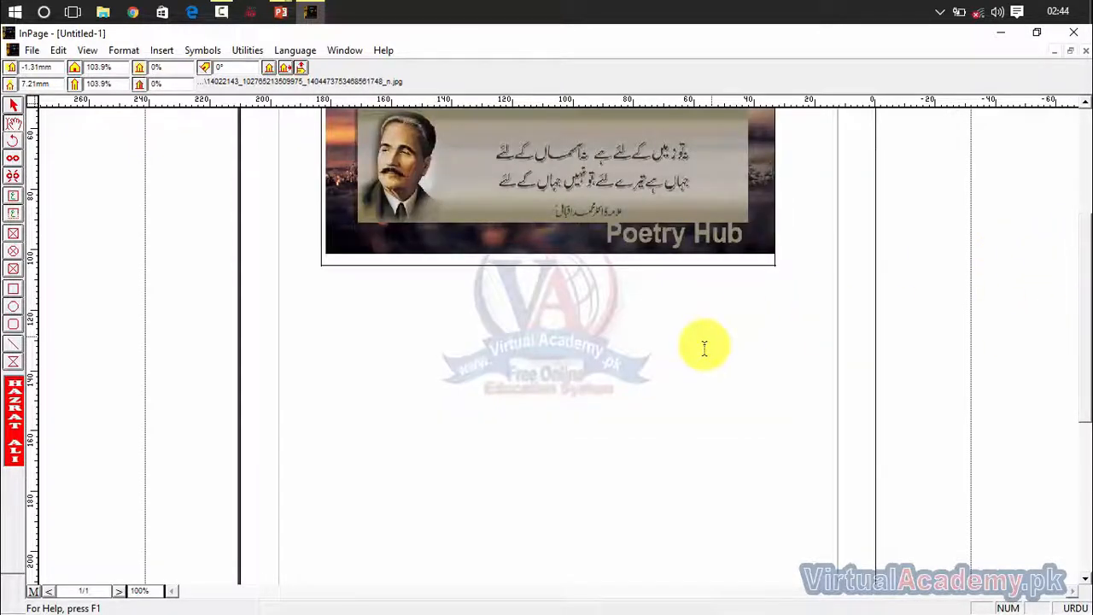
left_click(15, 287)
left_click(12, 235)
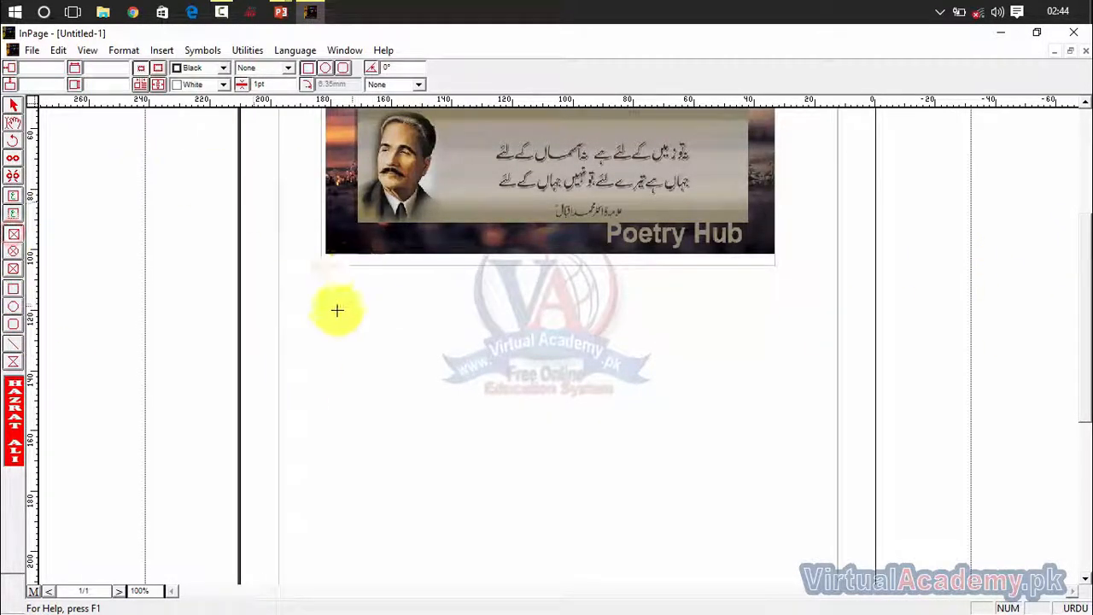
left_click_drag(330, 310, 709, 470)
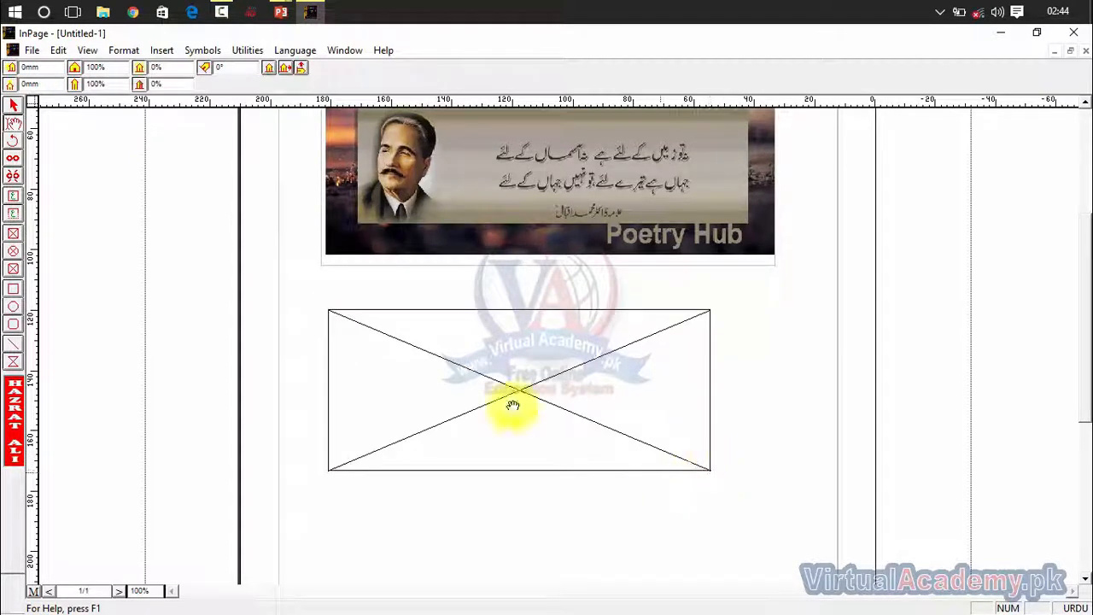
Import the itm_cute-friends-forever picture from the Desktop into the second picture box.
double_click(419, 390)
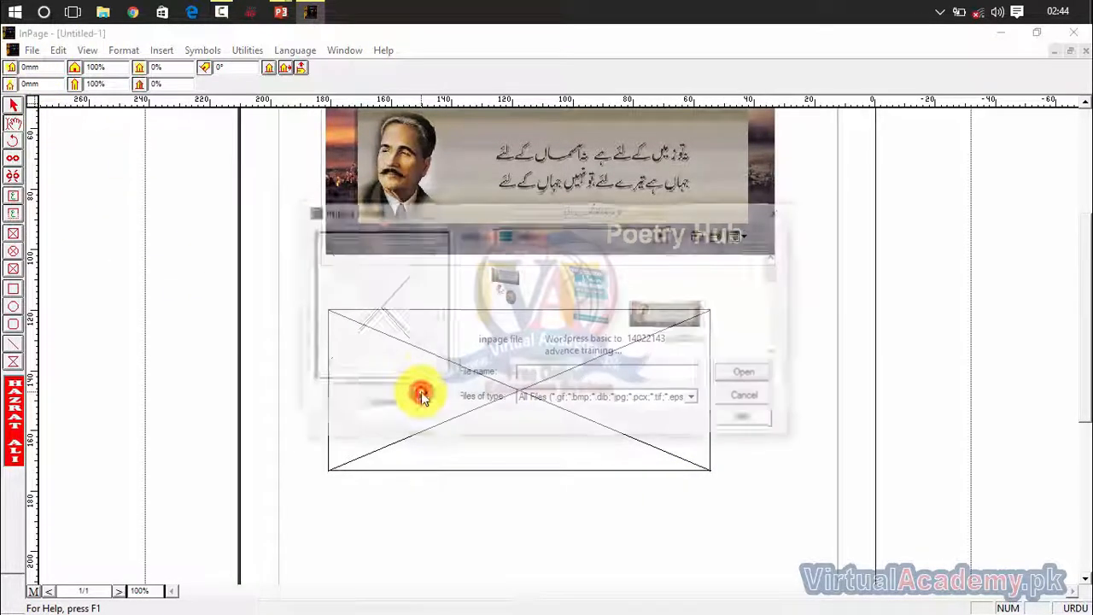
left_click(775, 331)
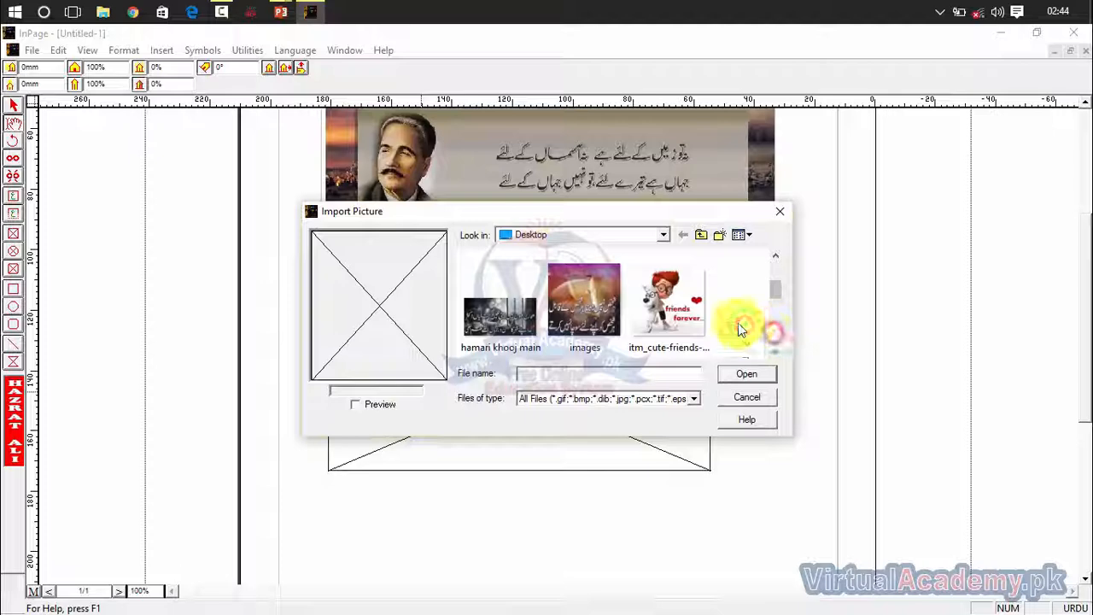
double_click(658, 314)
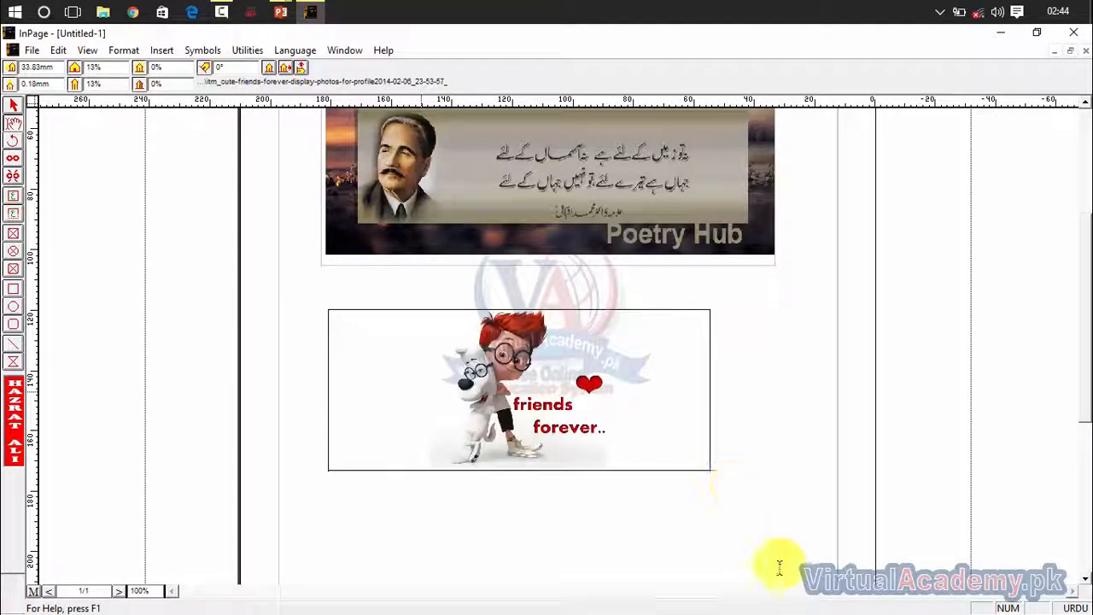
Draw an elliptical picture box about 53 mm wide and 42 mm high below the friends-forever picture.
scroll(1084, 581, "down", 5)
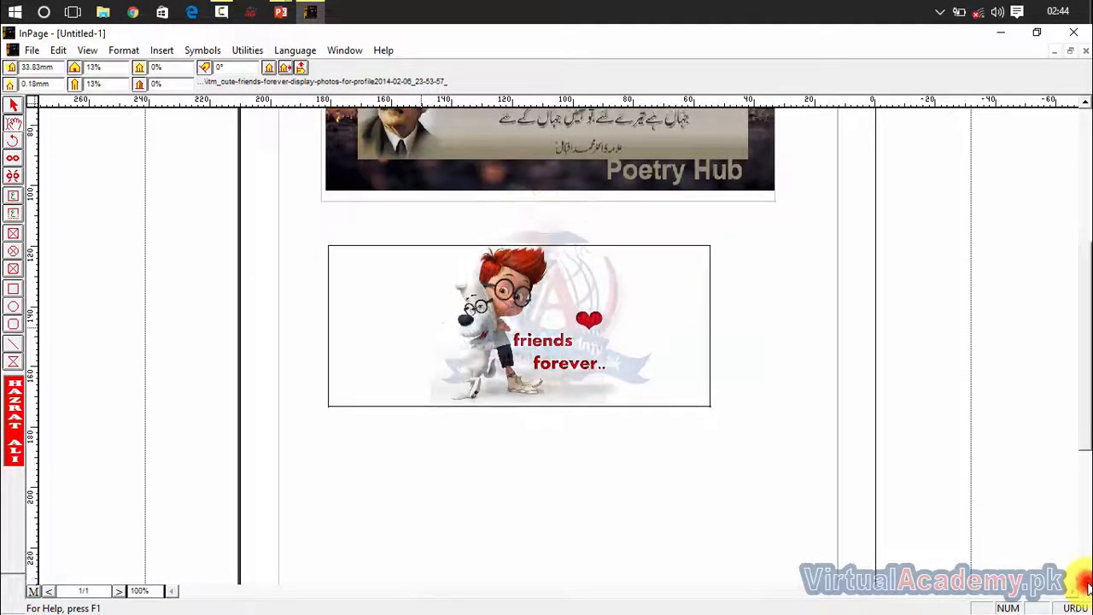
left_click(13, 251)
left_click_drag(544, 365, 704, 493)
Import the images.jpg picture from the Desktop into the elliptical picture box.
double_click(632, 418)
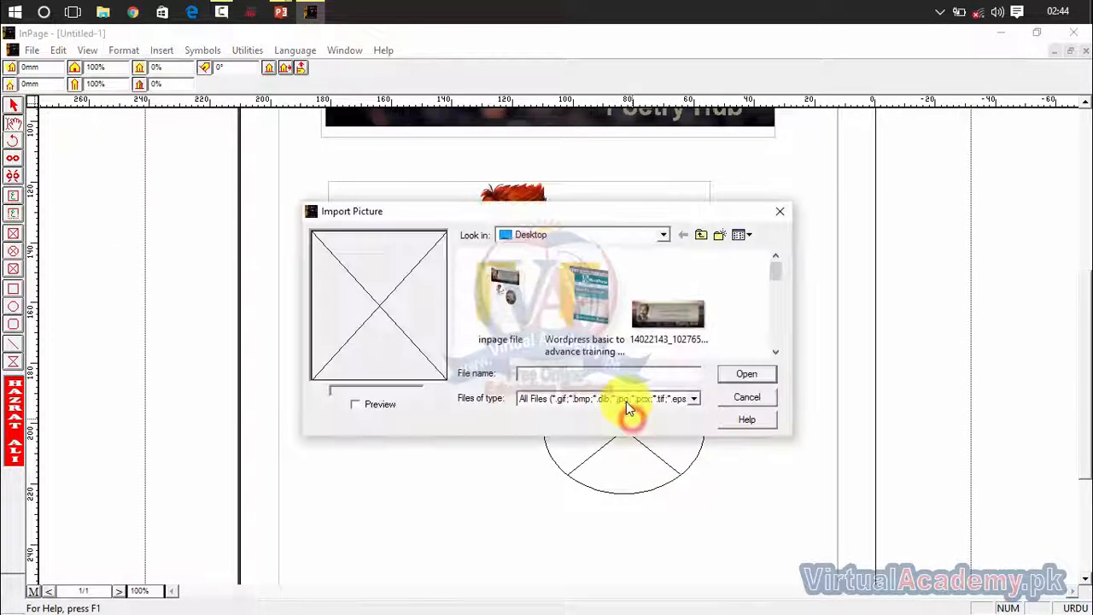
left_click(775, 344)
double_click(610, 311)
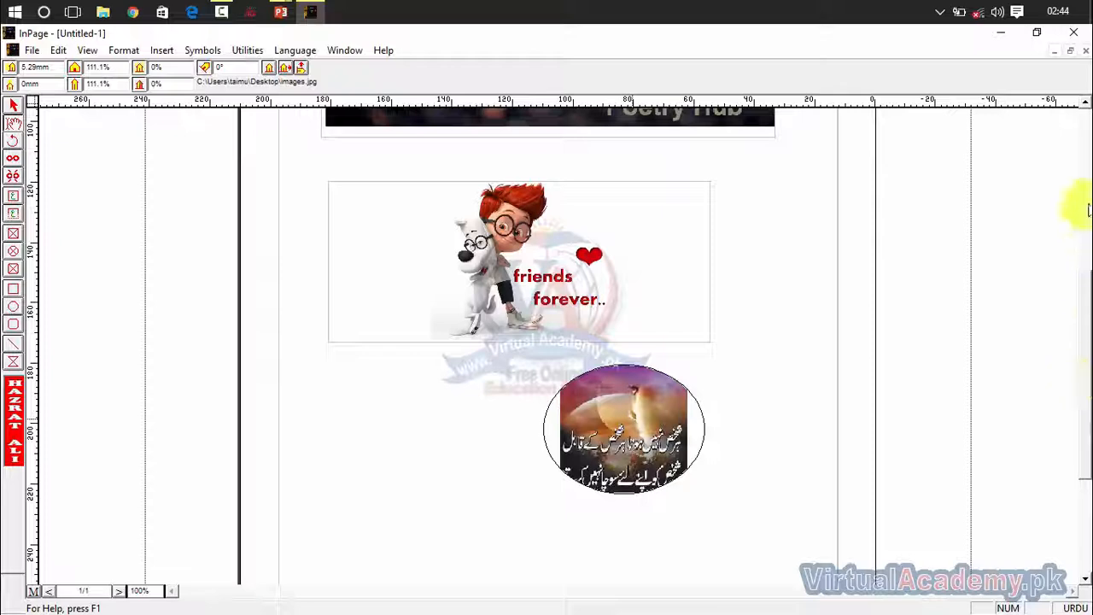
Collect the document for output into the Desktop folder "inpage file" under the file name 1.
left_click(1088, 162)
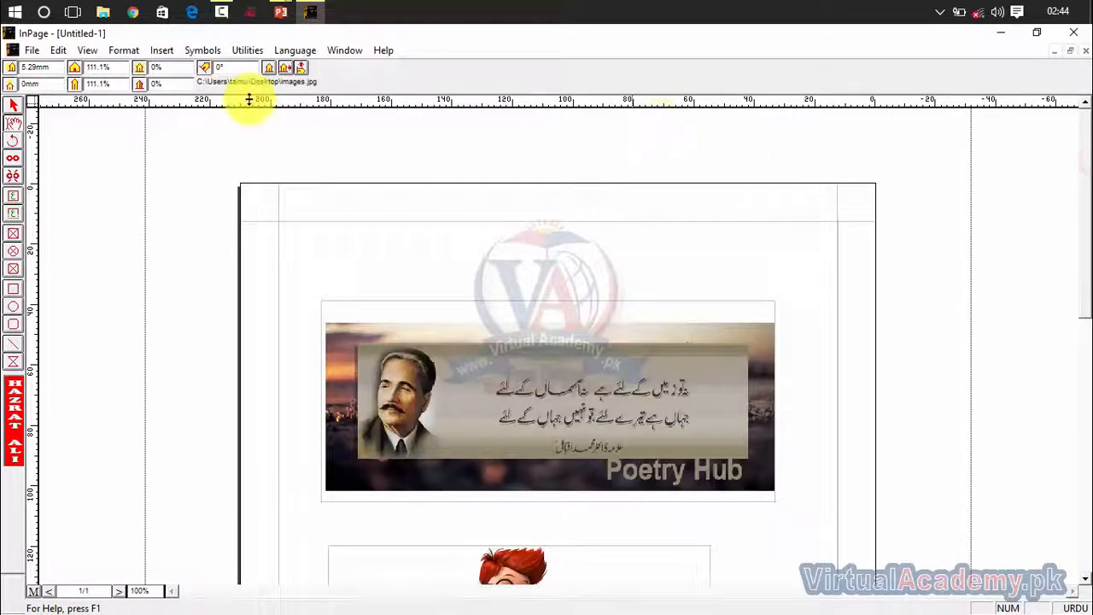
left_click(32, 52)
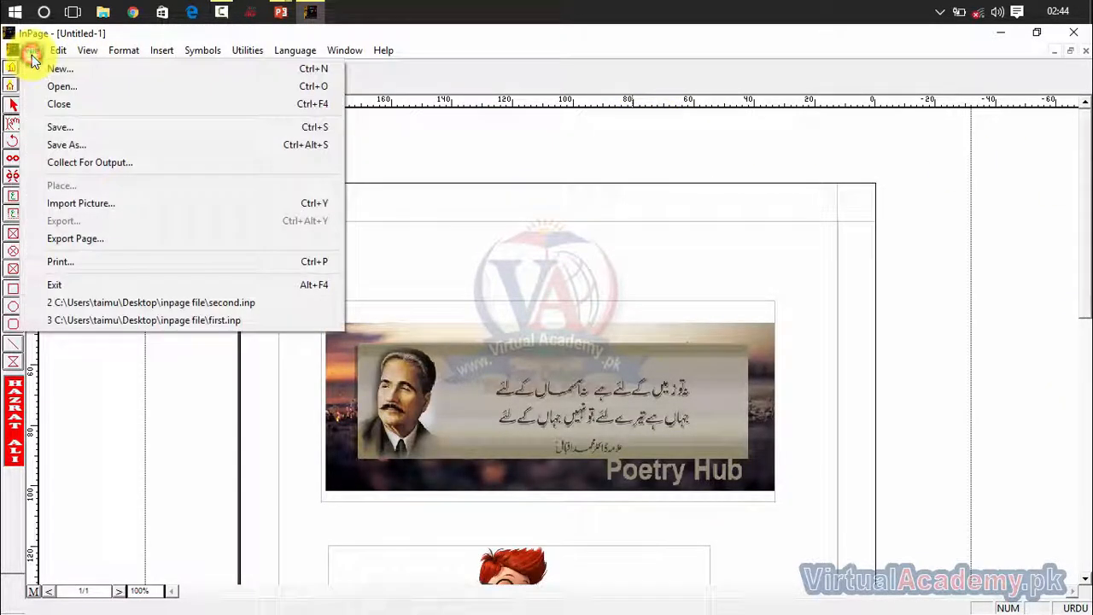
left_click(77, 165)
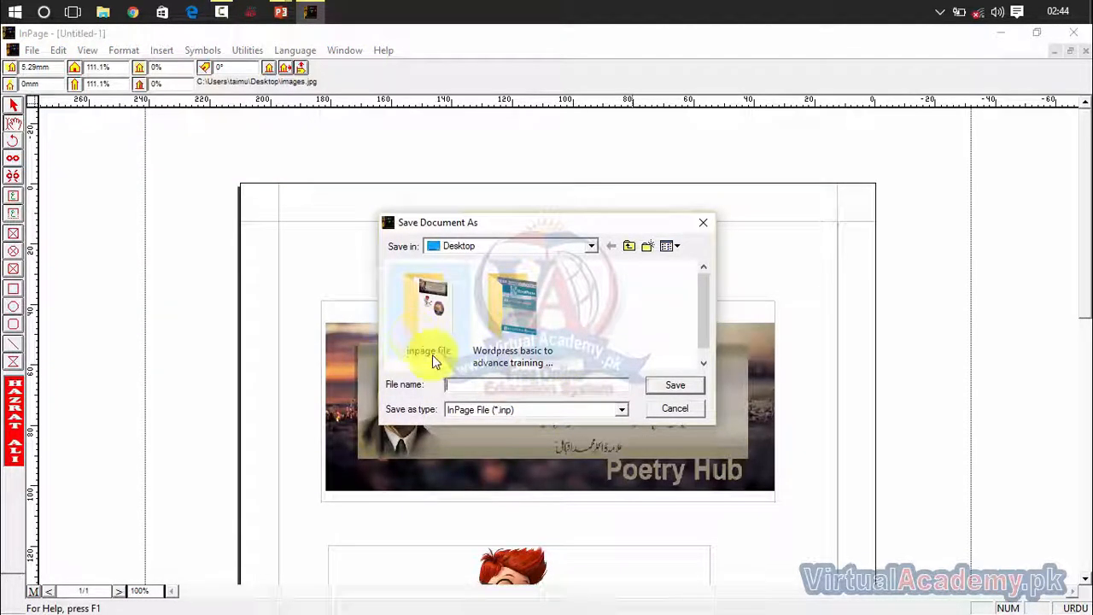
double_click(435, 319)
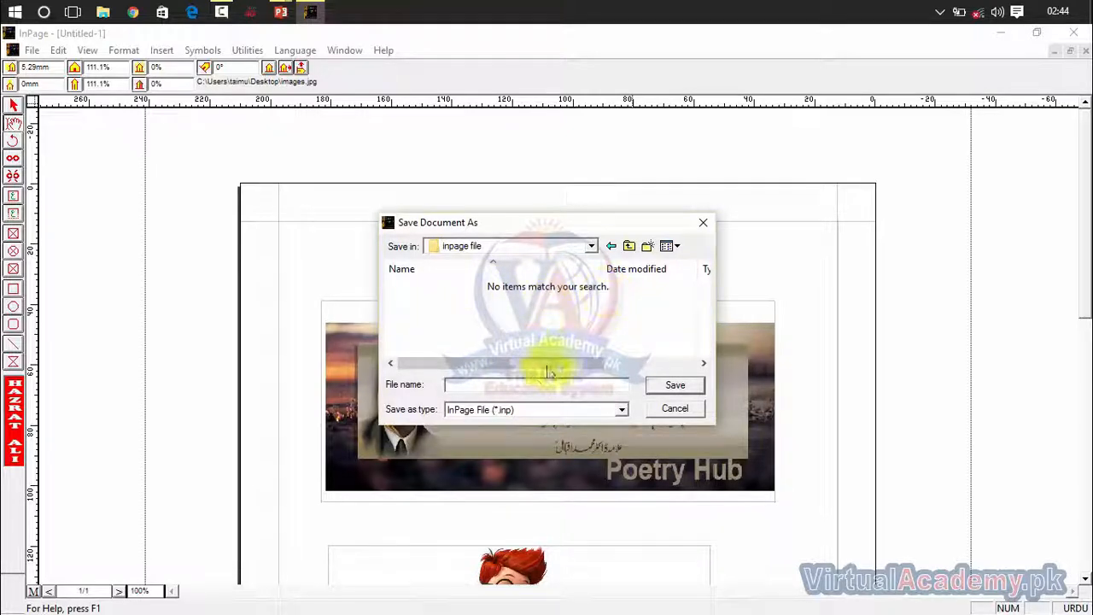
left_click(524, 383)
type("1")
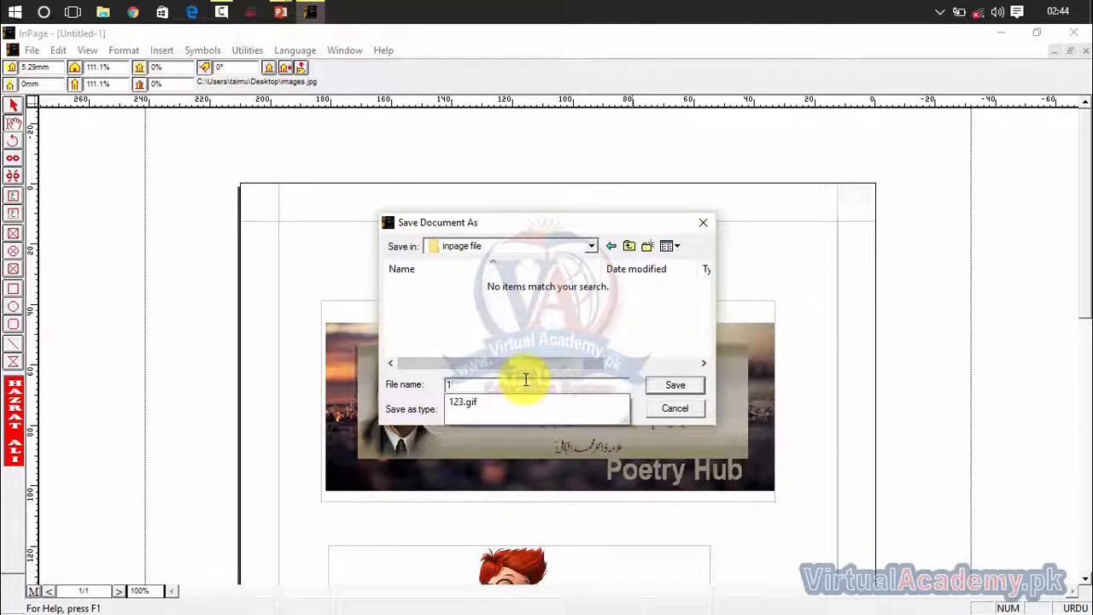
left_click(675, 387)
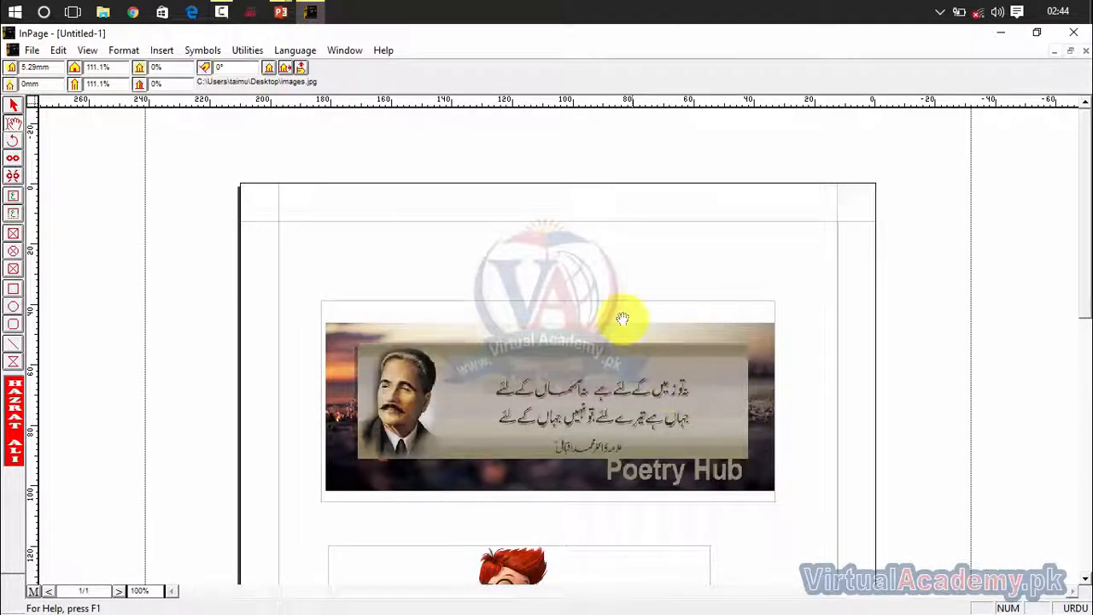
Switch to File Explorer and open the "inpage file" folder on the Desktop.
left_click(100, 7)
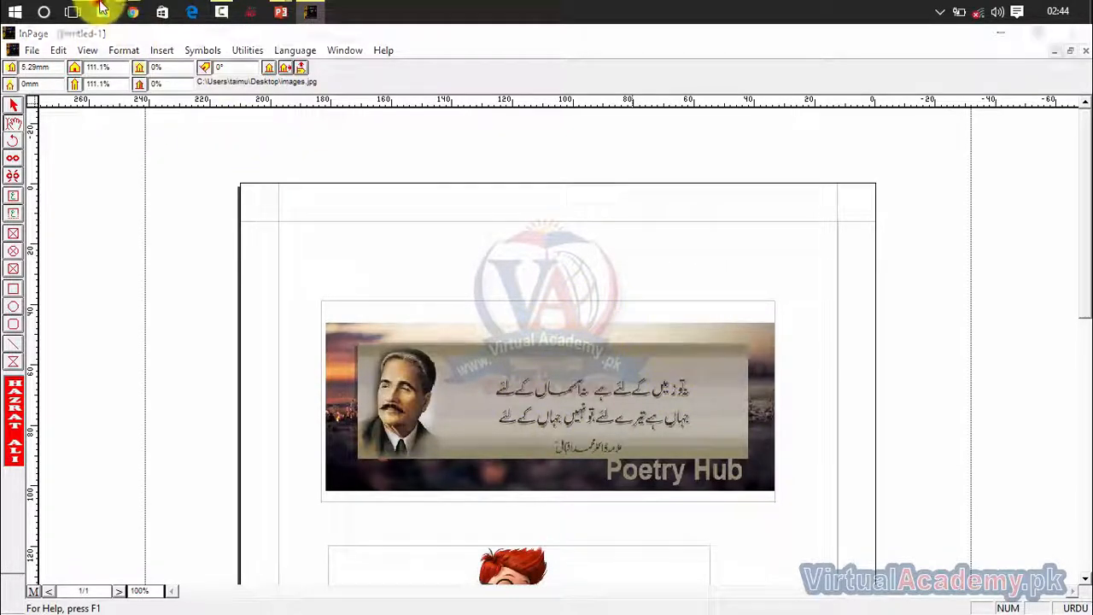
left_click(77, 202)
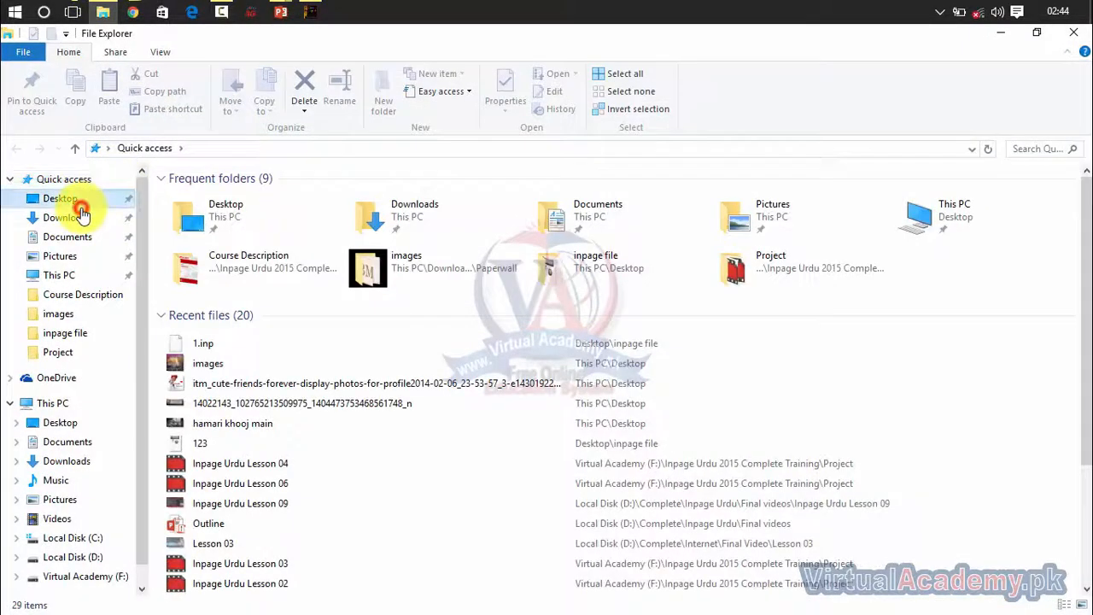
left_click(233, 197)
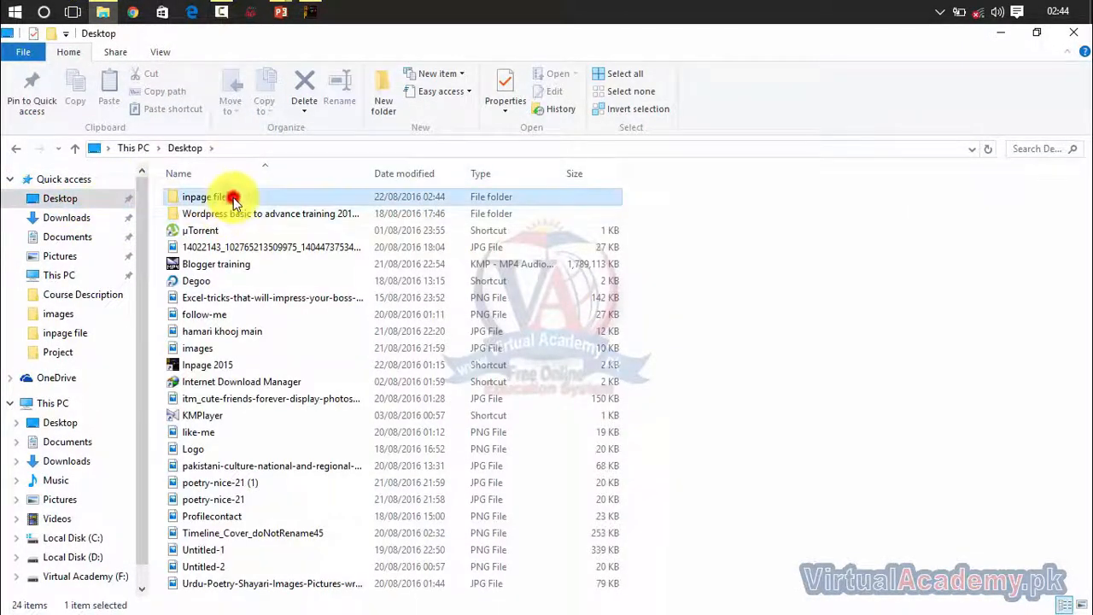
double_click(234, 197)
left_click(234, 197)
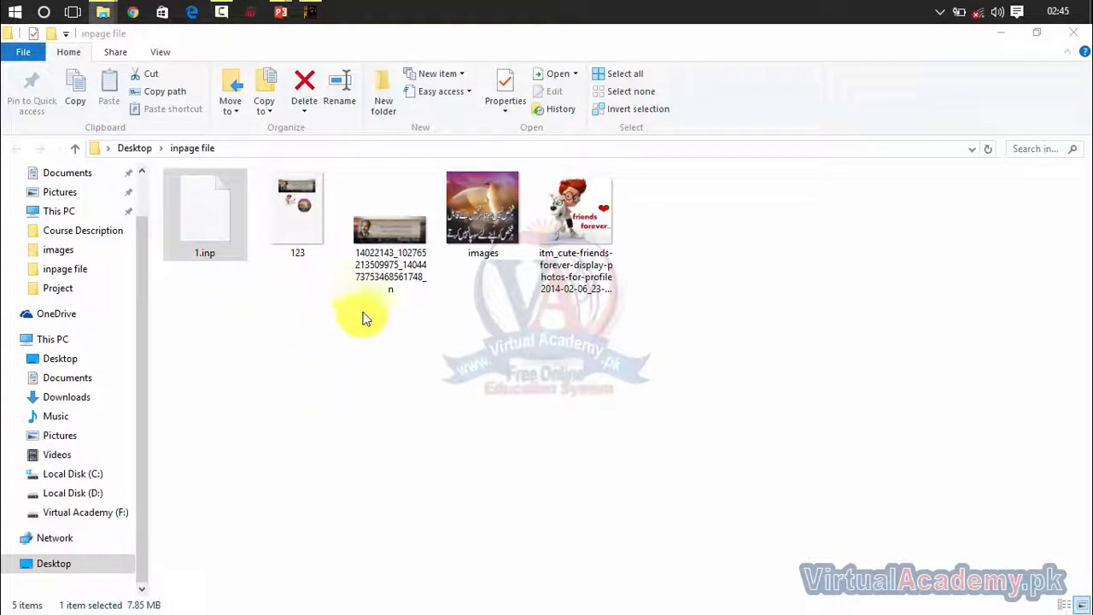
View the 123 picture from the collected files at full size and close the viewer.
left_click(390, 276)
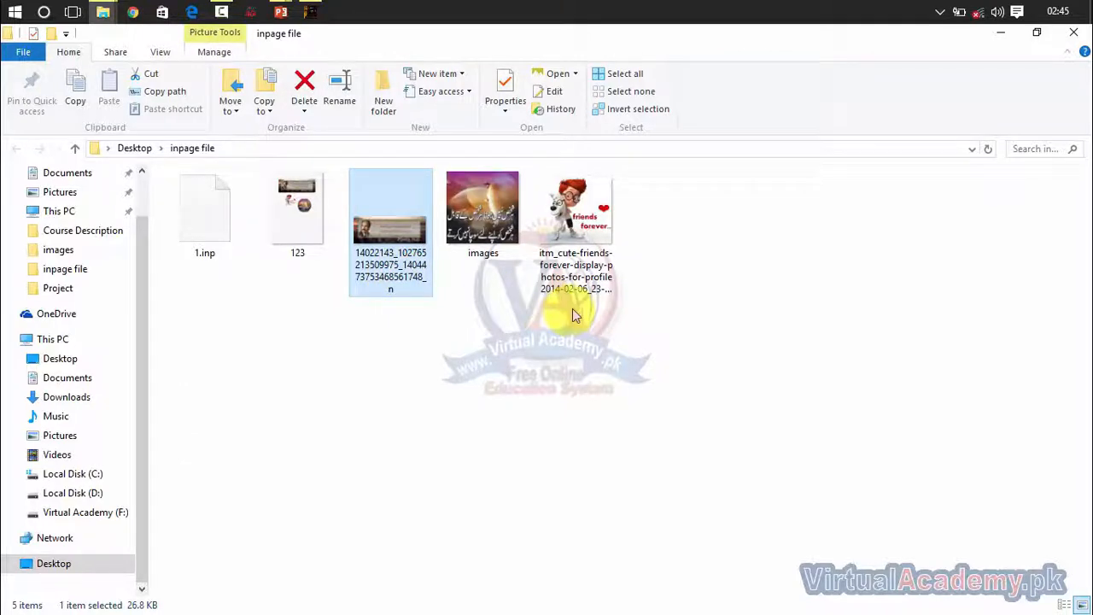
left_click(298, 212)
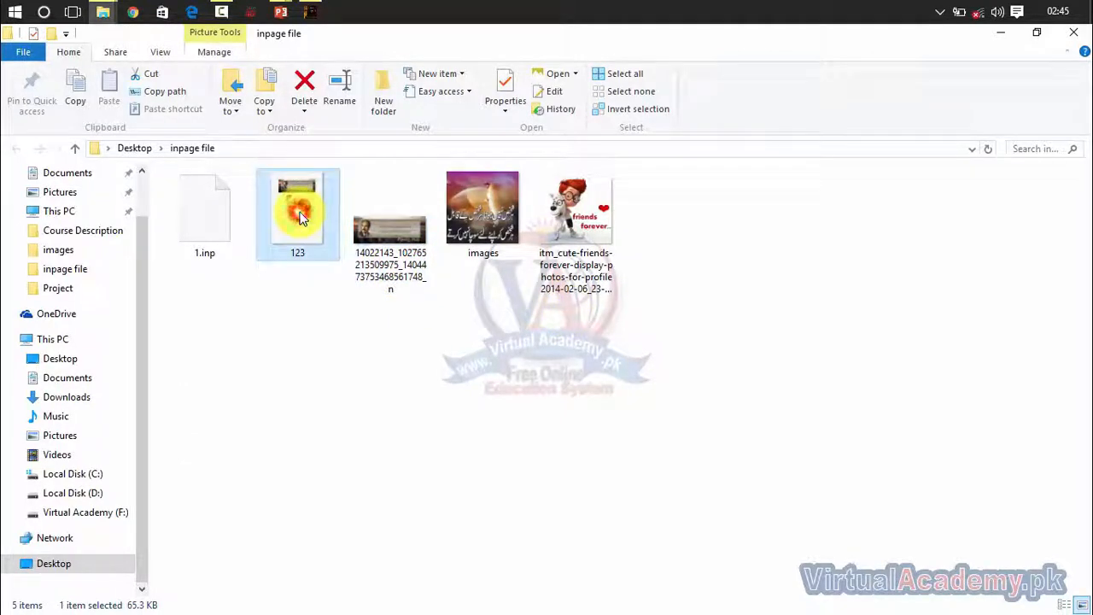
double_click(299, 213)
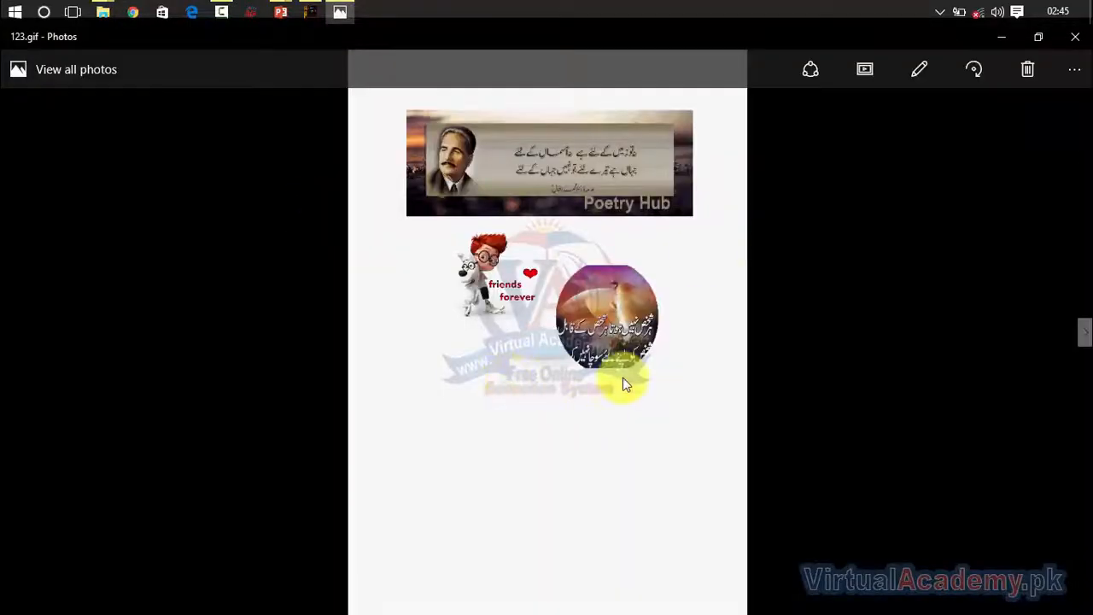
left_click(1074, 36)
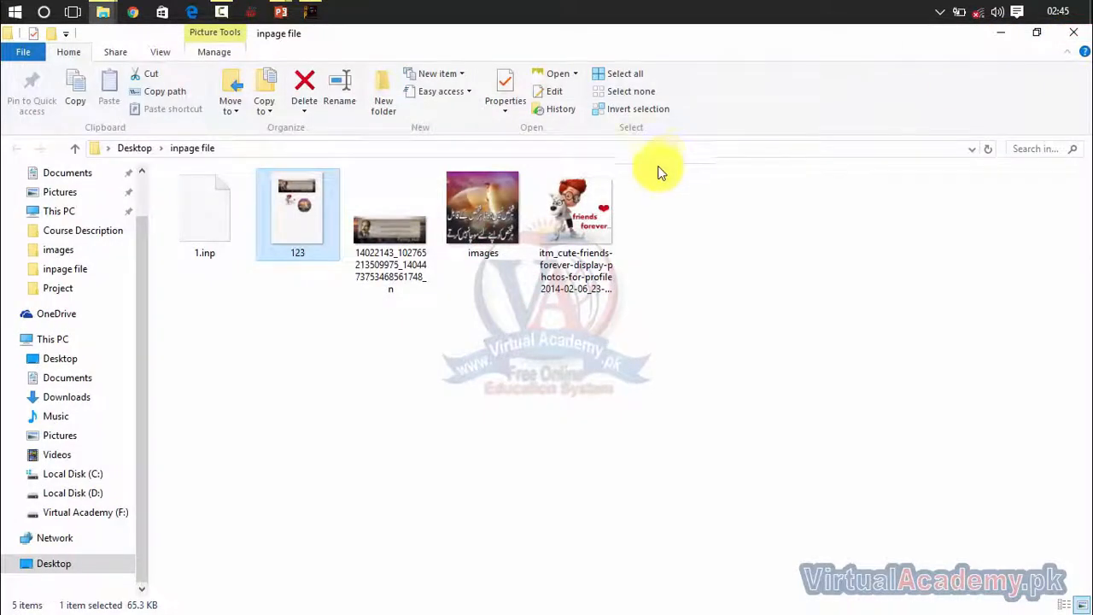
Delete all the files in the "inpage file" folder, including the document, the 123 picture and the linked pictures.
left_click(393, 229)
left_click(502, 200)
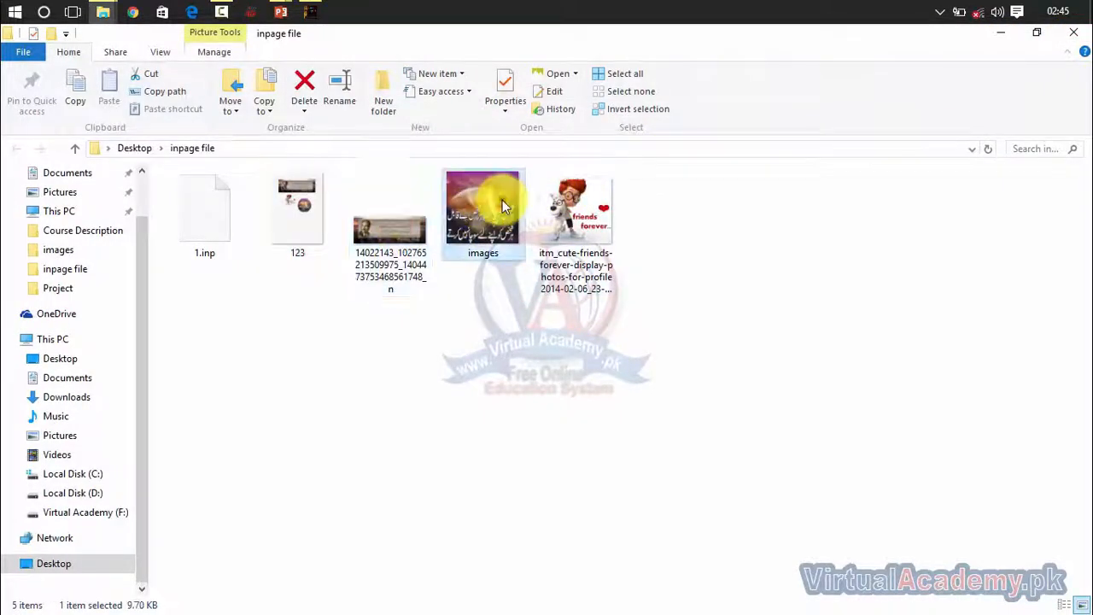
left_click(581, 203)
left_click_drag(696, 232, 373, 310)
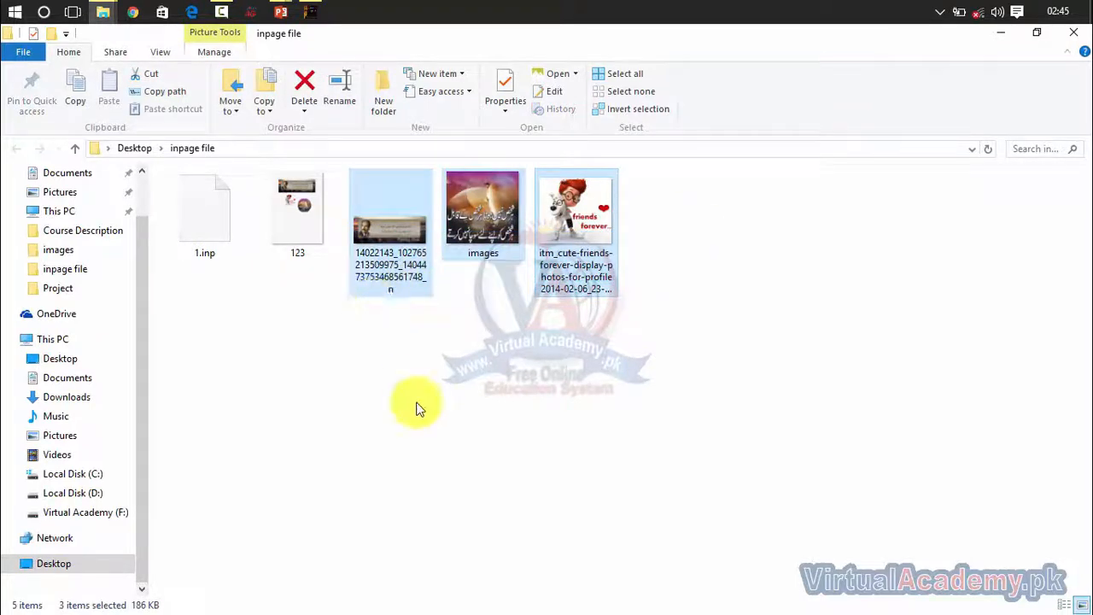
left_click_drag(698, 230, 208, 293)
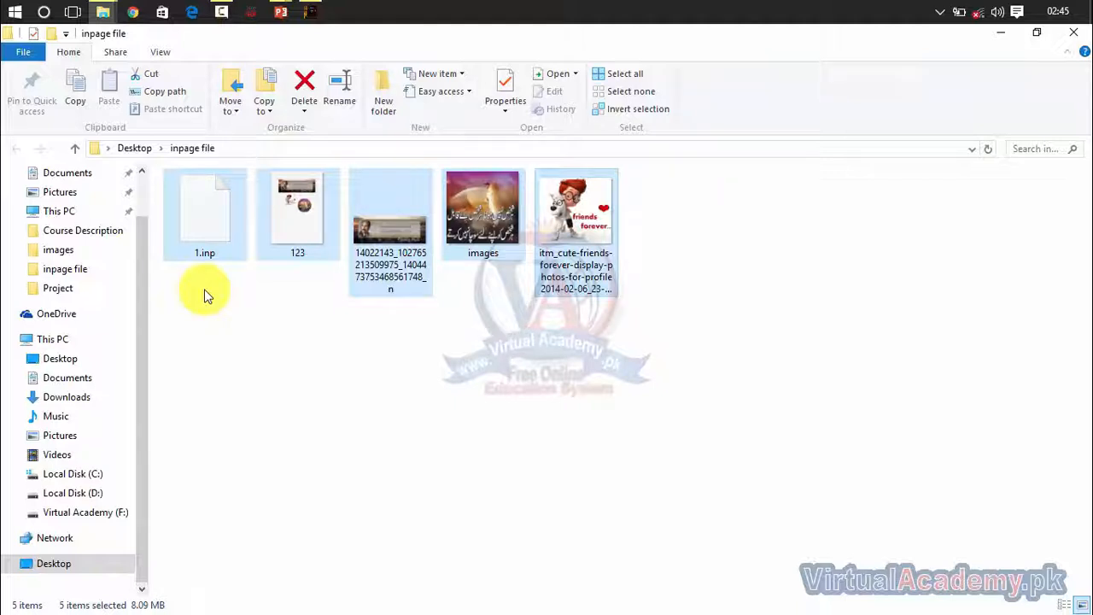
key("Delete")
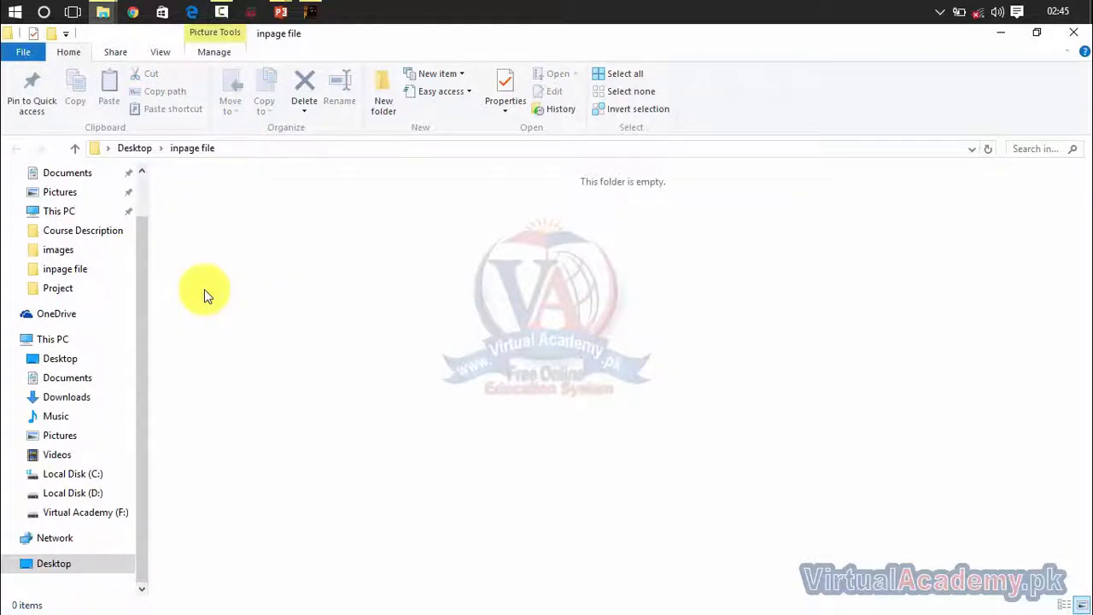
Switch back to InPage, open the Export Page settings and highlight the .gif extension in the file name.
mouse_move(310, 12)
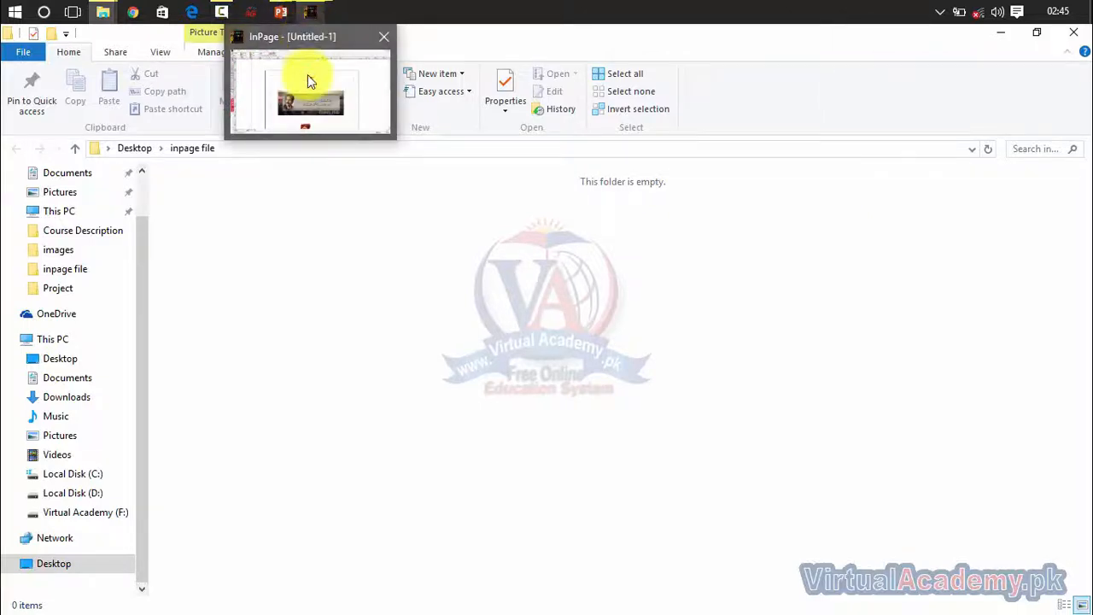
left_click(308, 78)
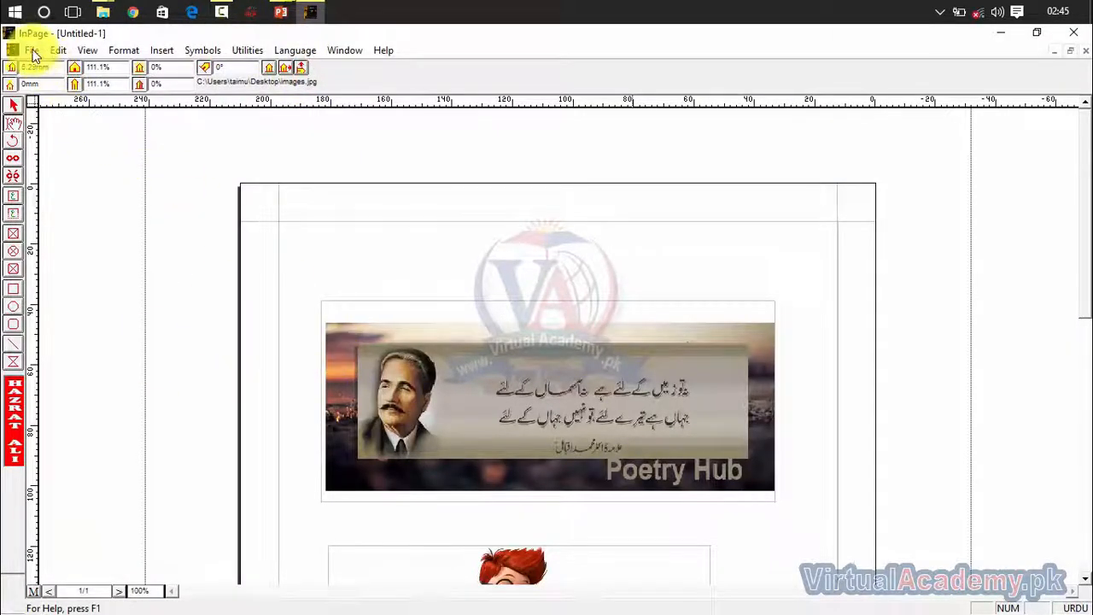
left_click(33, 51)
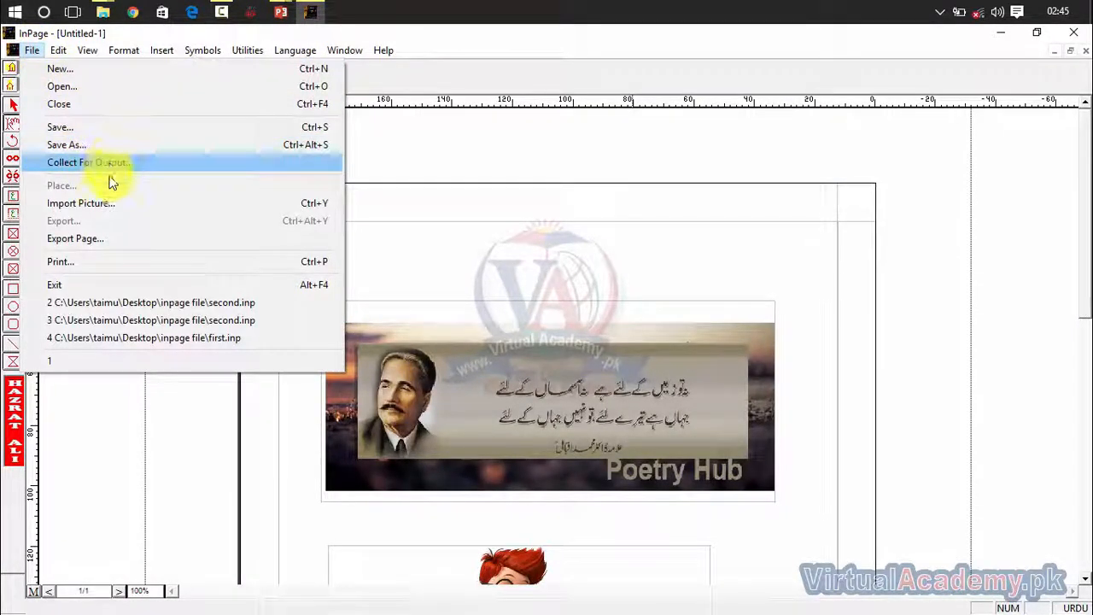
left_click(137, 240)
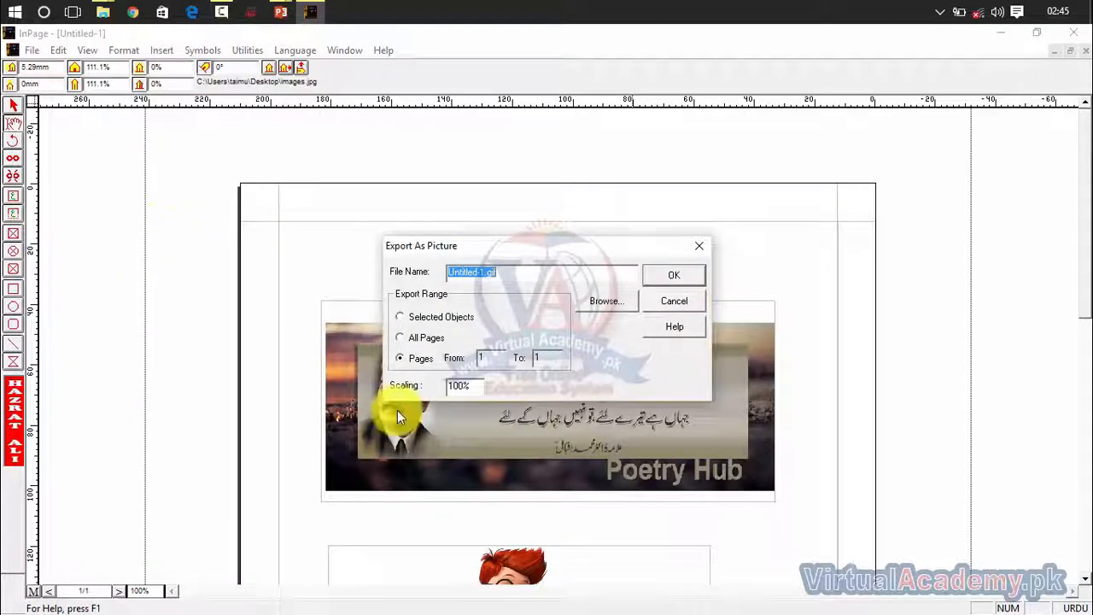
left_click(499, 272)
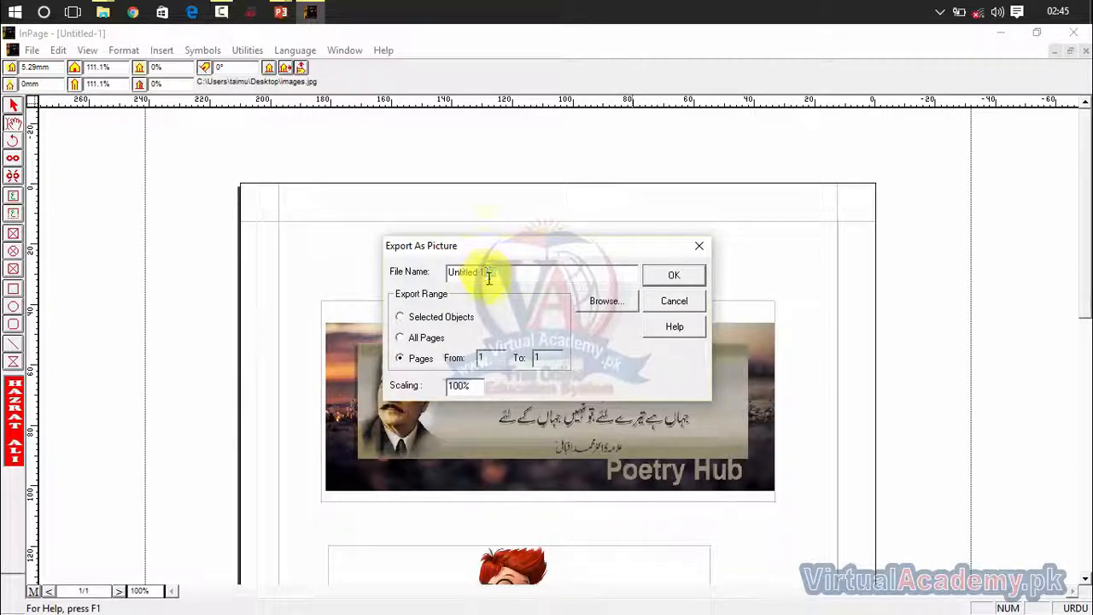
left_click_drag(488, 275, 483, 273)
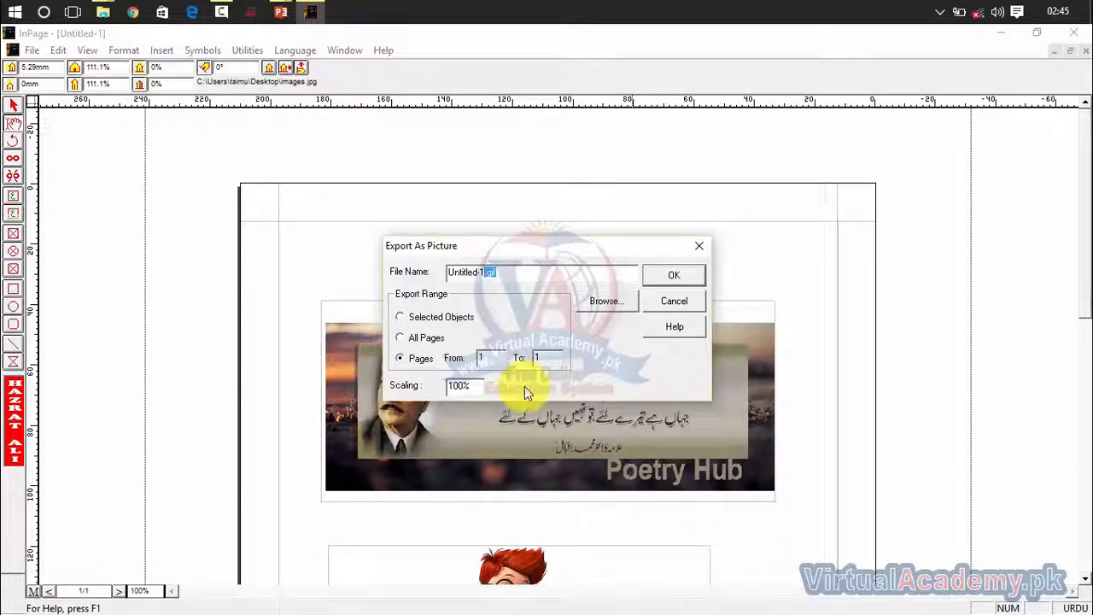
Try the Selected Objects and All Pages export ranges, then set the range to pages 3 to 5.
left_click(405, 315)
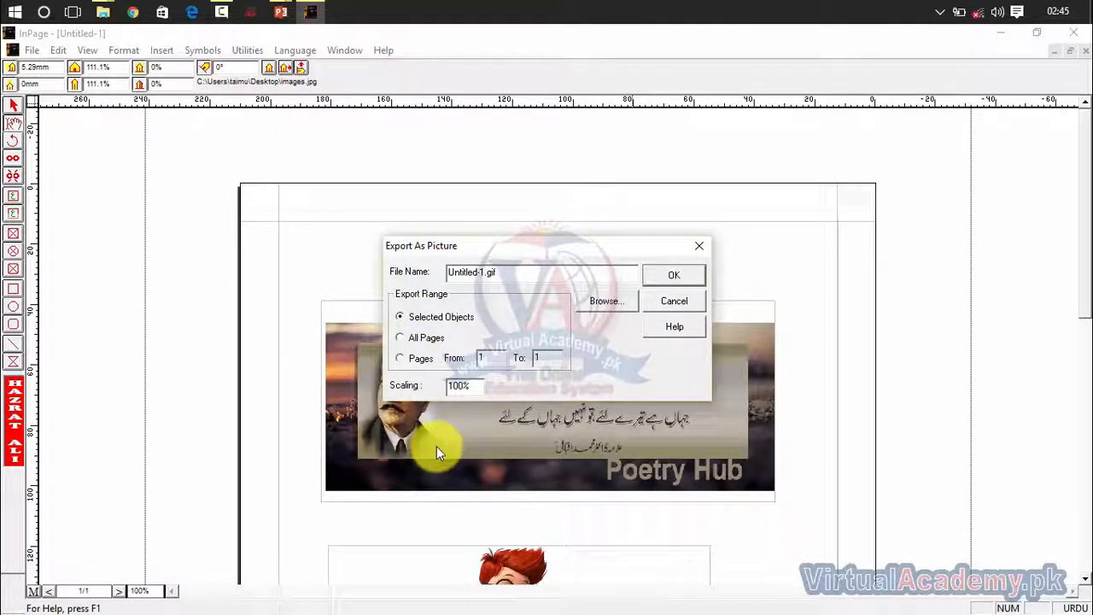
left_click(420, 336)
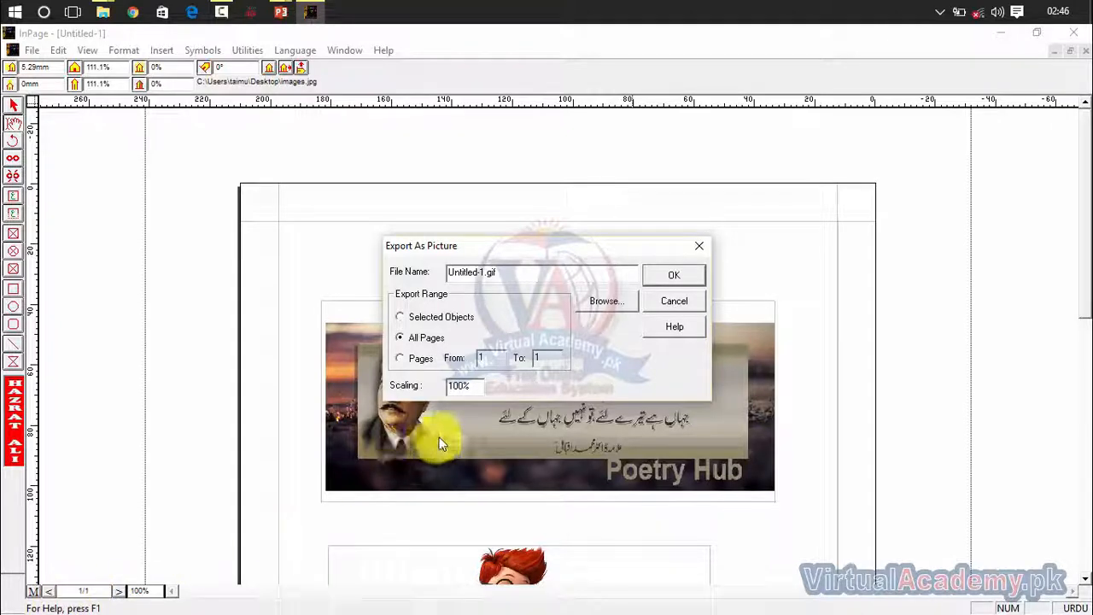
left_click(420, 359)
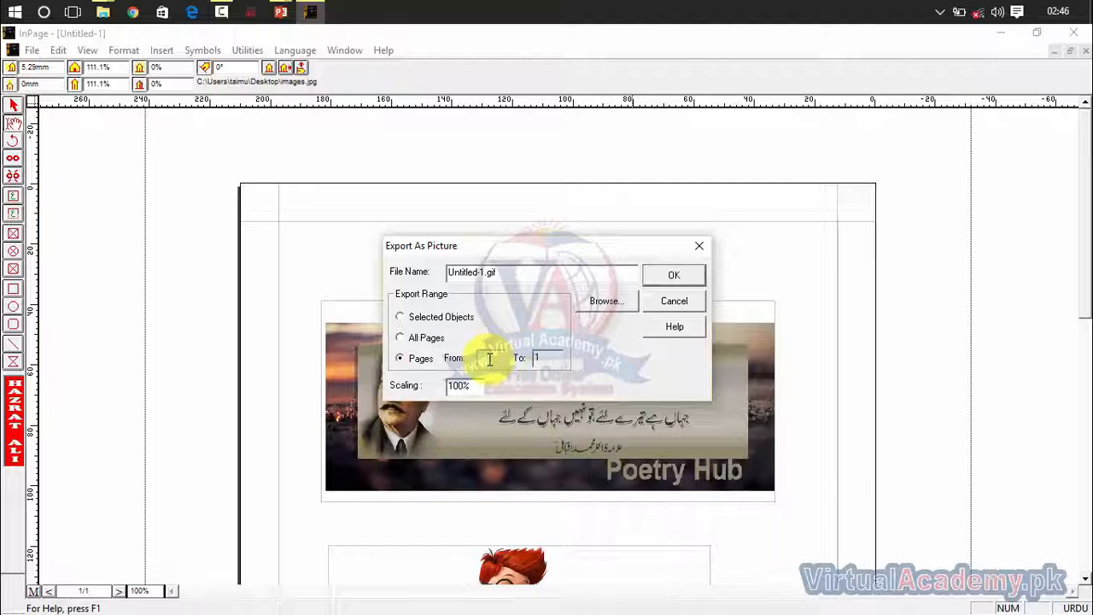
left_click(554, 364)
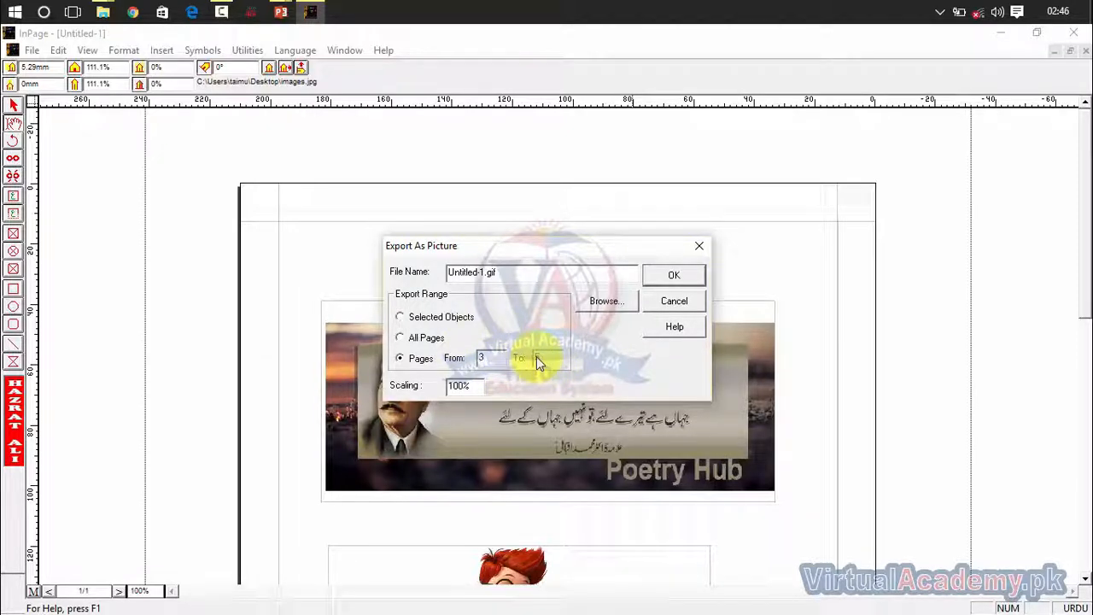
type("5")
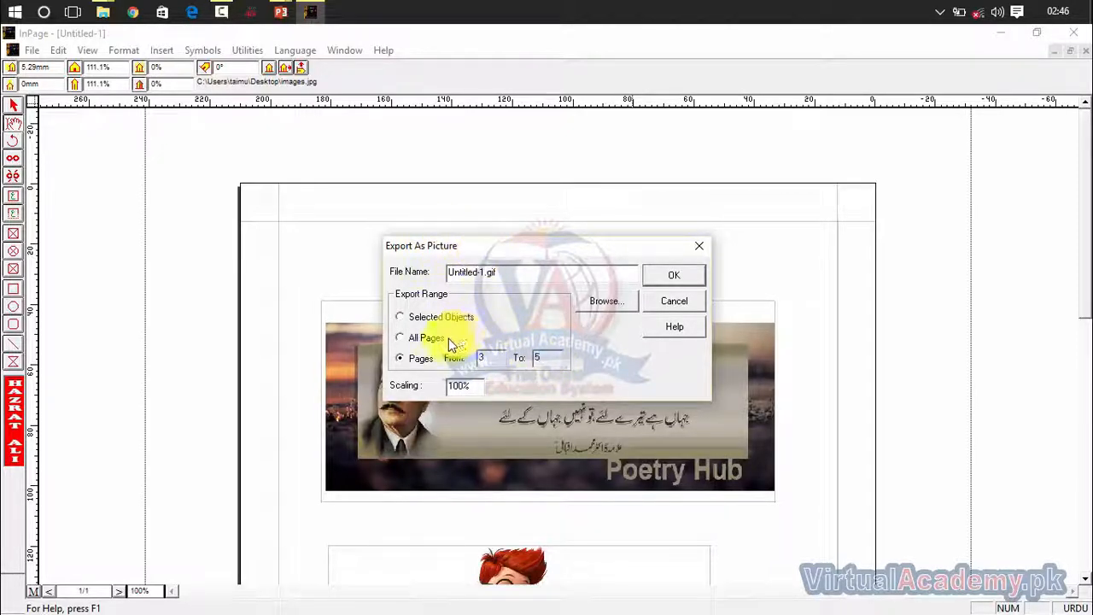
Set the export range to All Pages and clear the From and To page numbers.
left_click(415, 337)
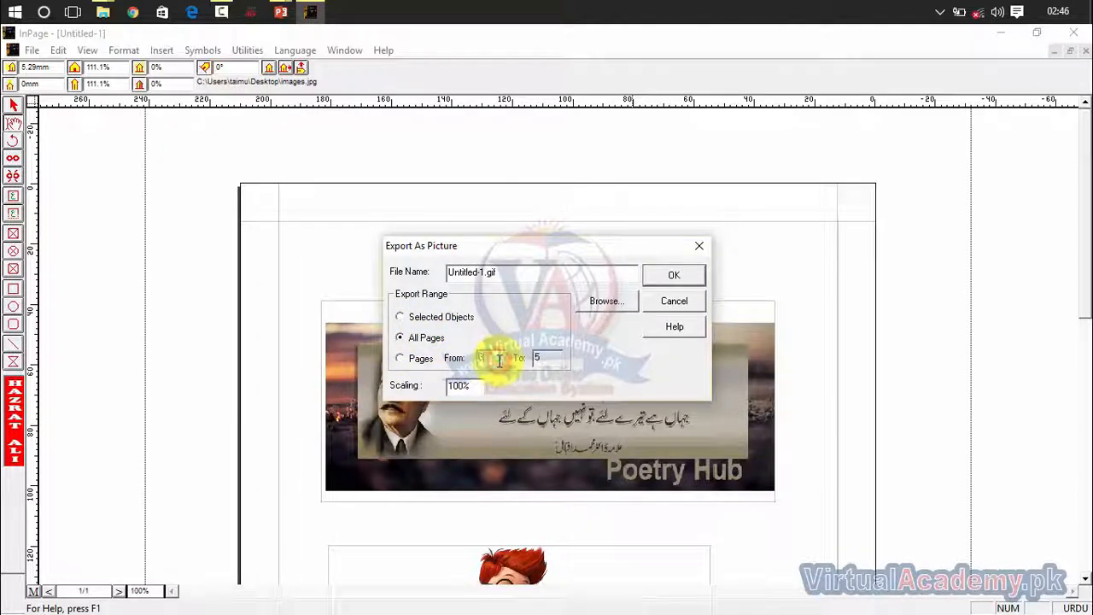
left_click(544, 347)
left_click(544, 357)
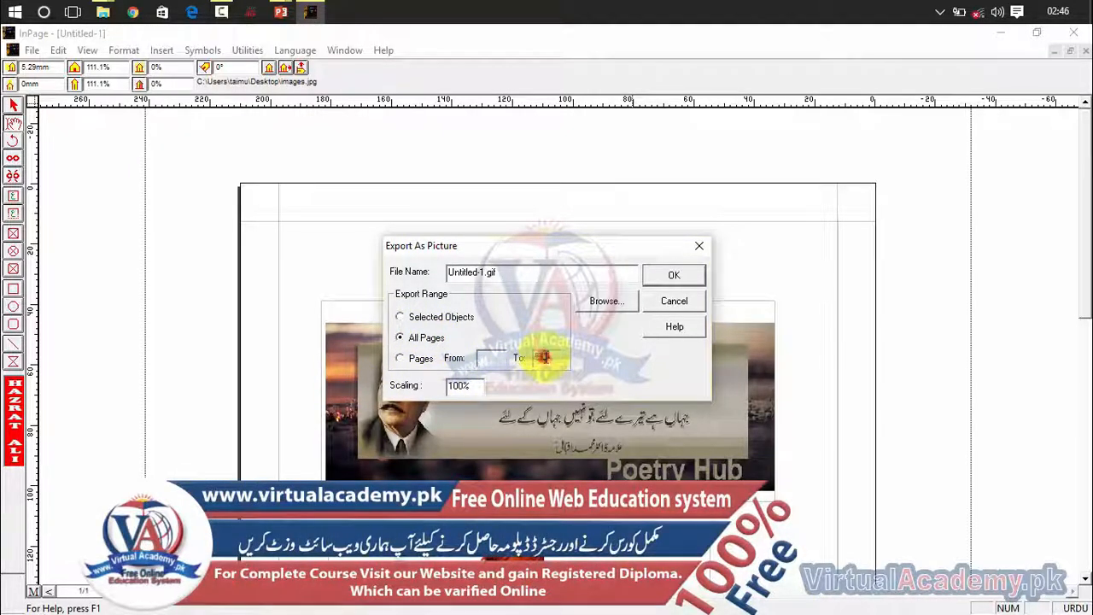
Set the export file to "inpage" in the "inpage file" folder and try to export all pages.
left_click(608, 305)
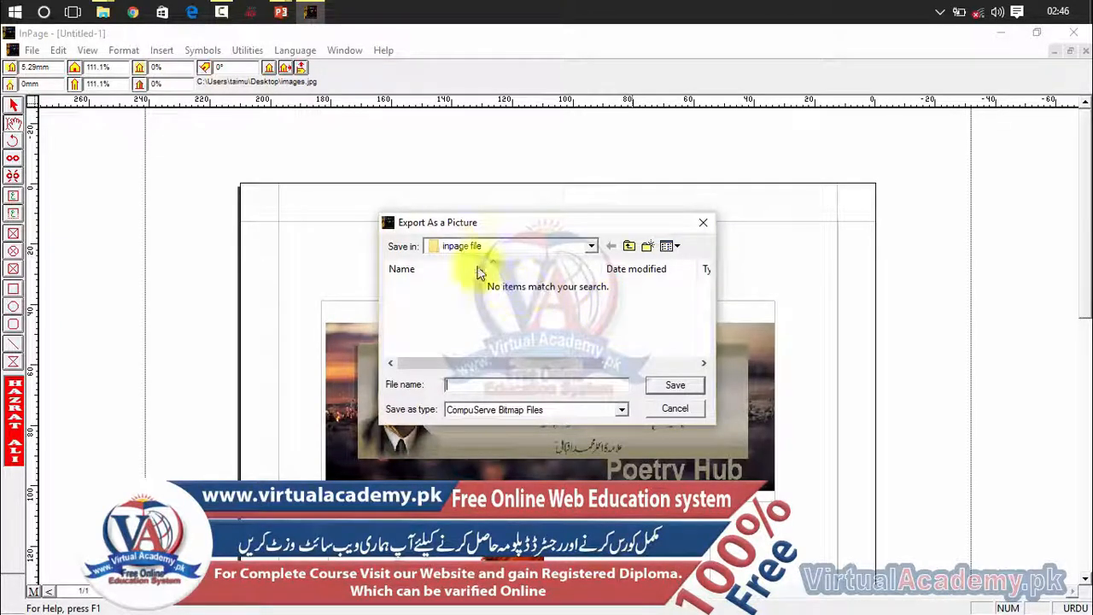
left_click(469, 383)
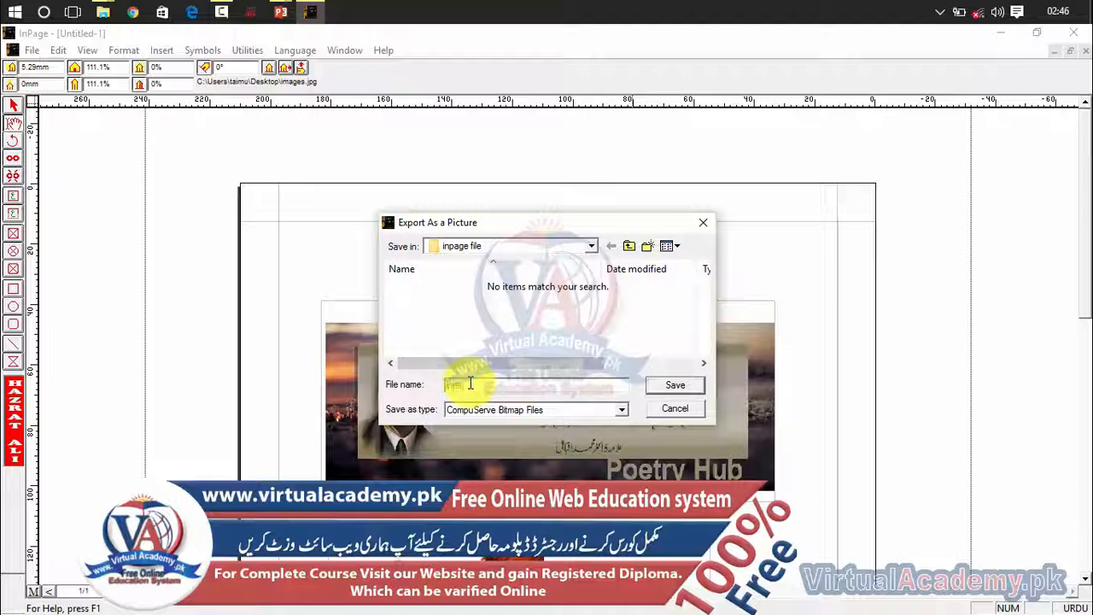
type("inpage")
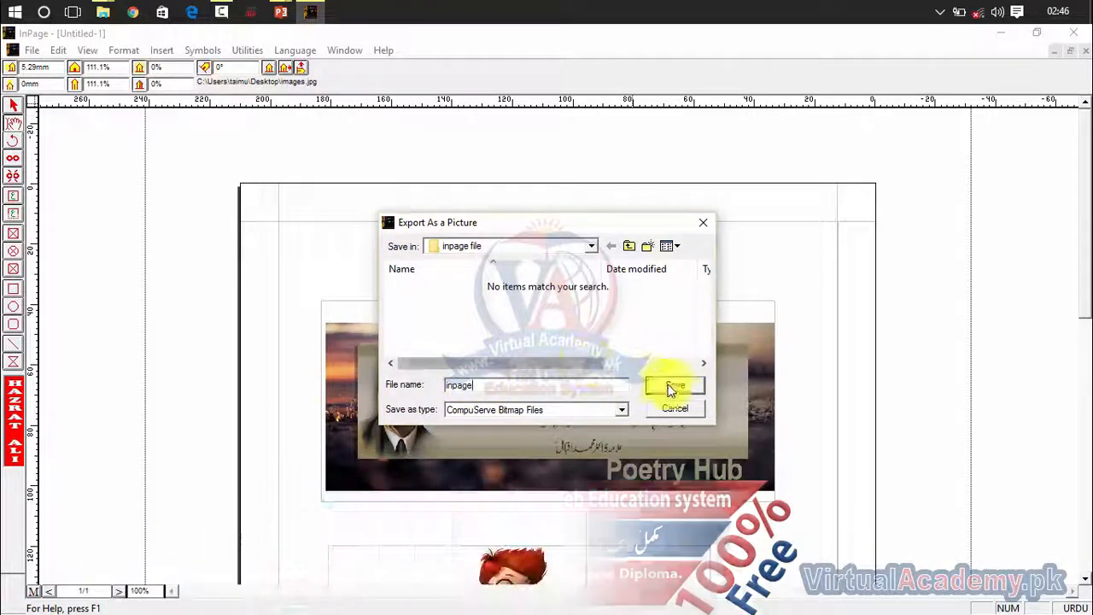
left_click(674, 385)
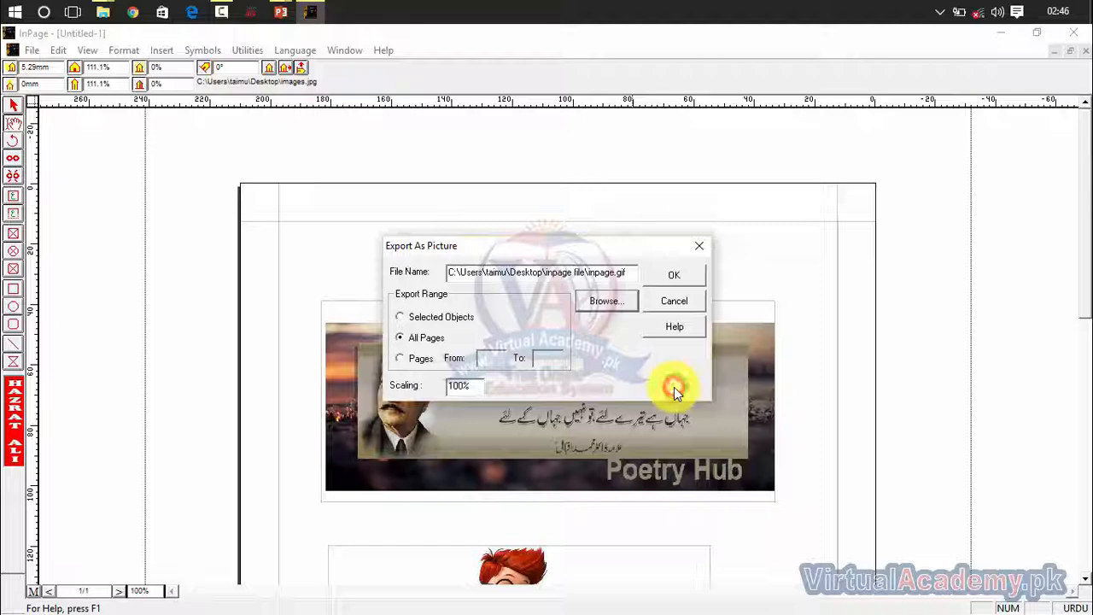
left_click(672, 274)
left_click(599, 360)
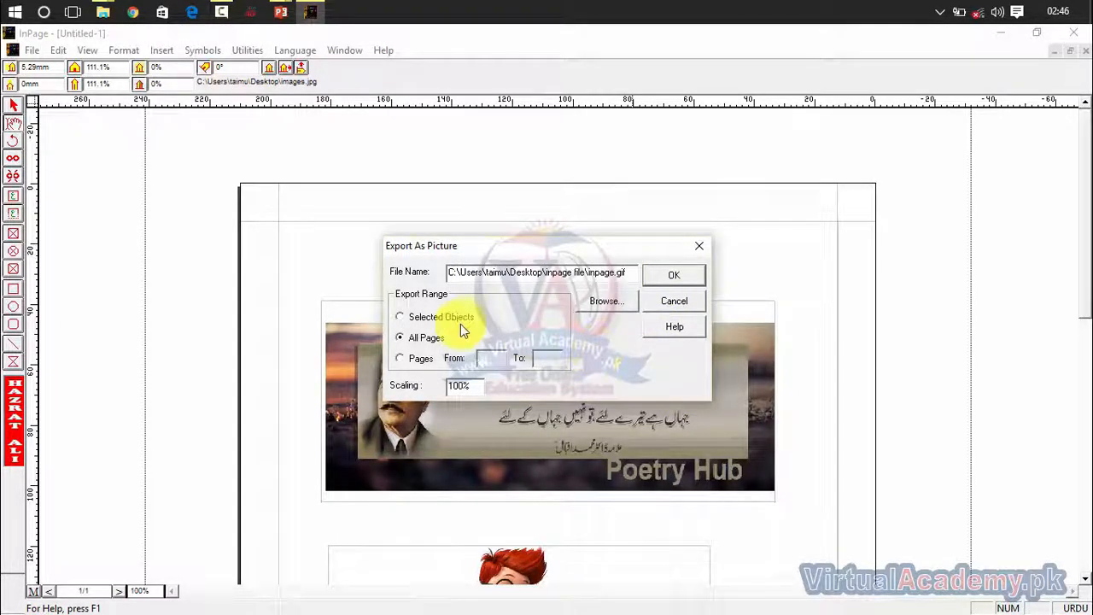
Try the Selected Objects range and an export with the Pages range left blank, and close the export settings.
left_click(418, 316)
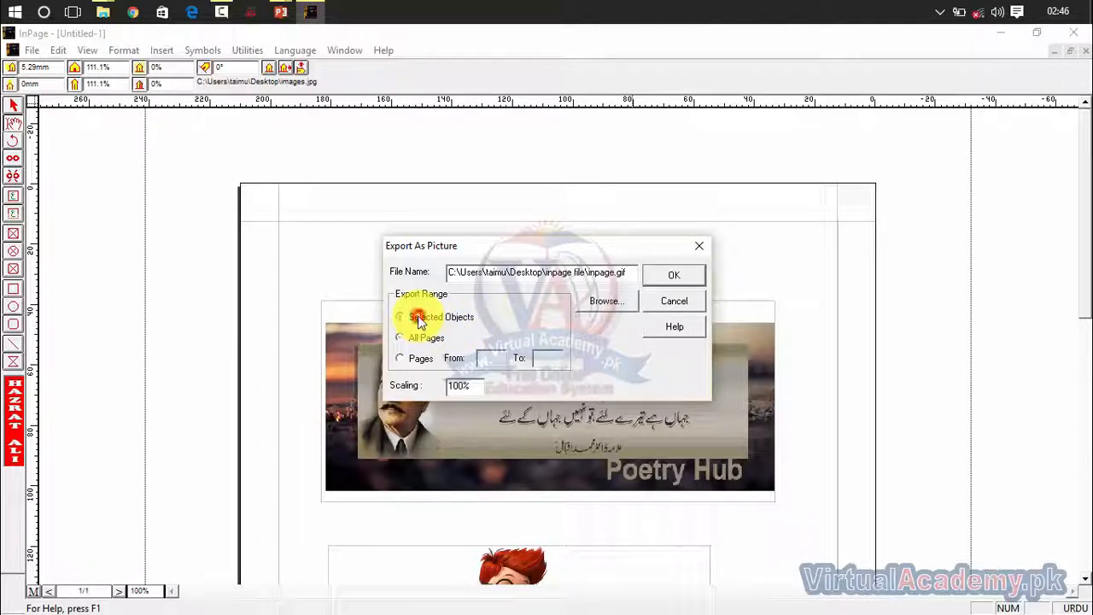
left_click(417, 359)
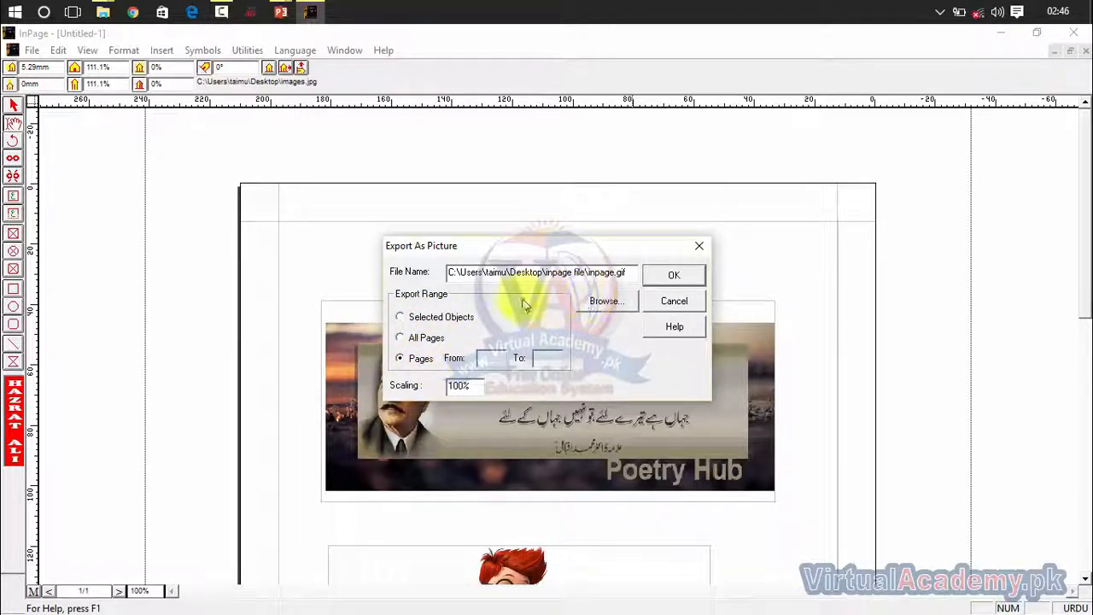
left_click(666, 274)
left_click(629, 263)
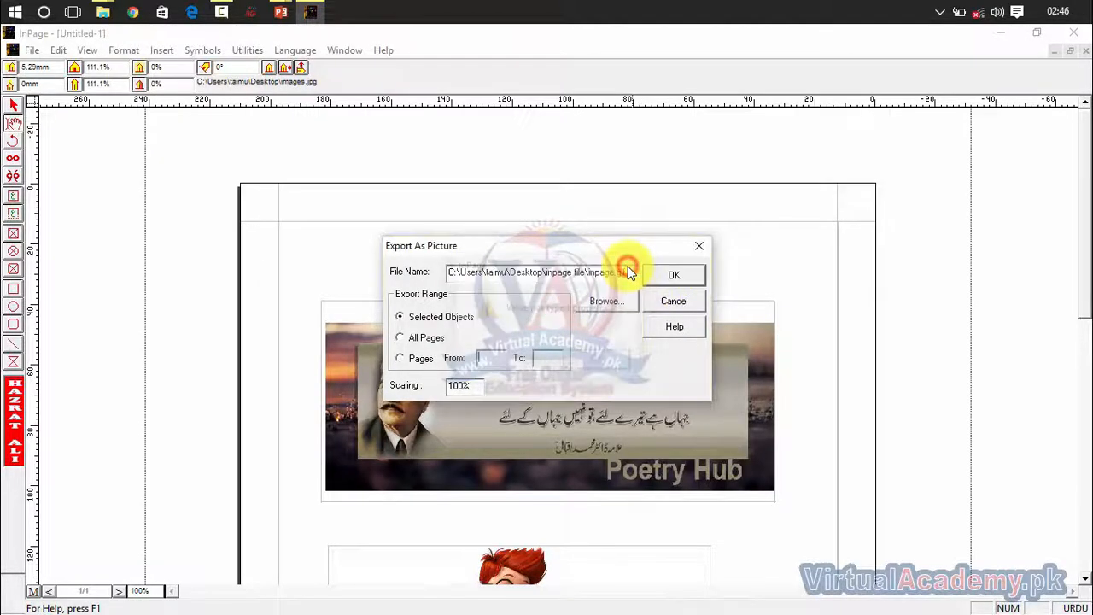
left_click(705, 249)
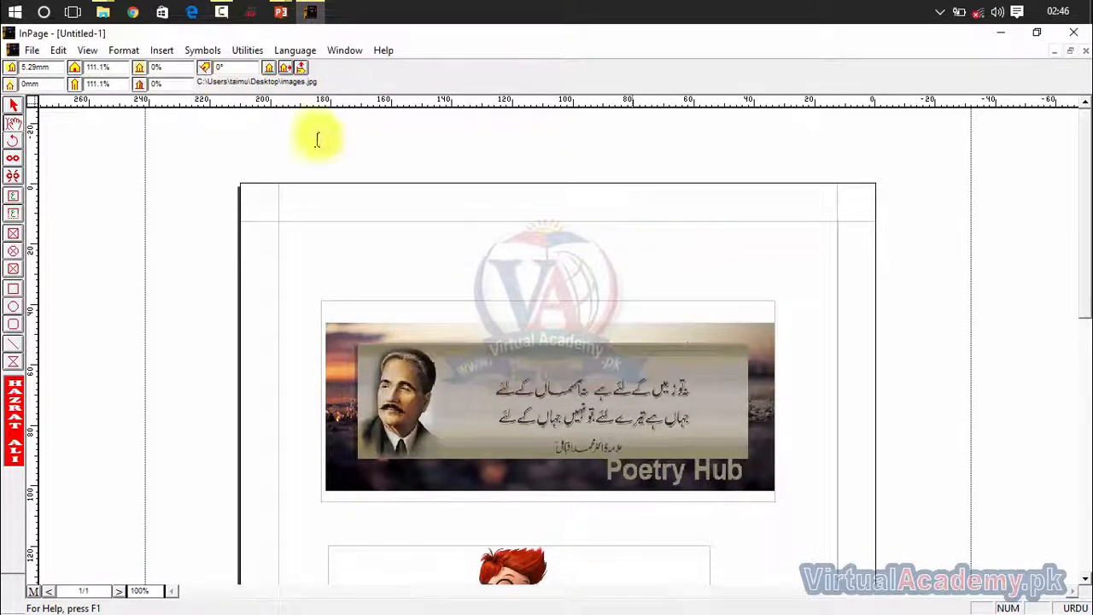
Export page 1 as a GIF picture named "image" in the "inpage file" folder at 100% scaling.
left_click(31, 50)
left_click(81, 234)
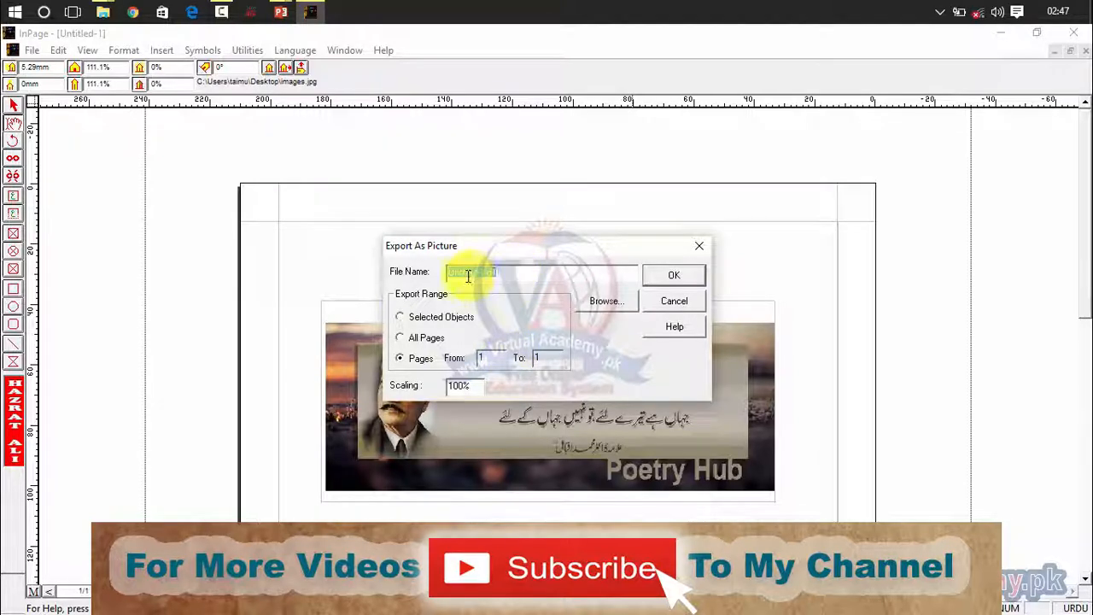
left_click_drag(479, 272, 510, 274)
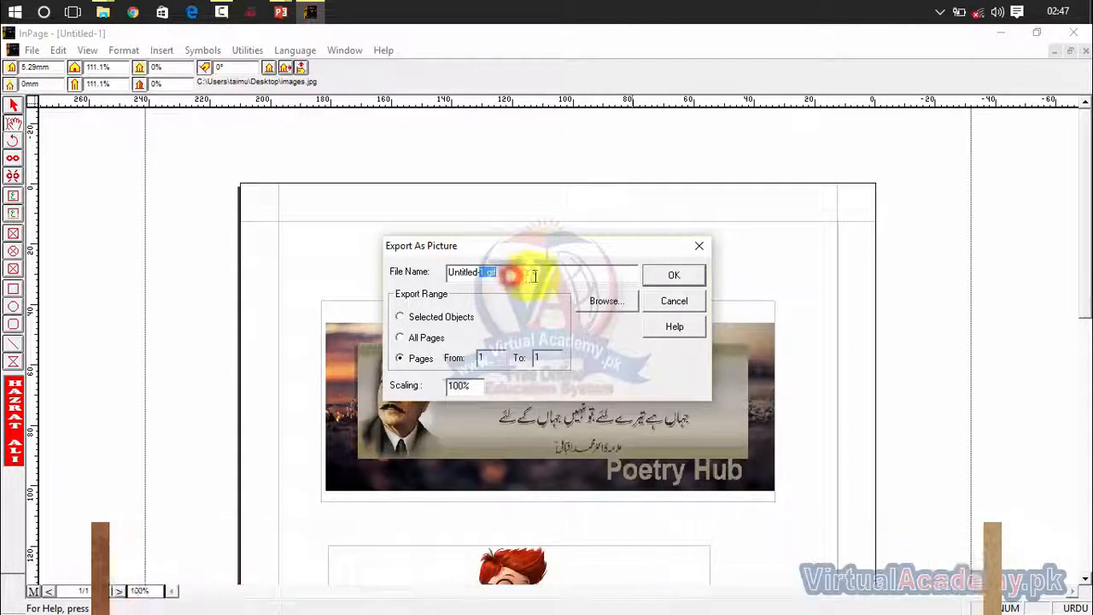
left_click(617, 305)
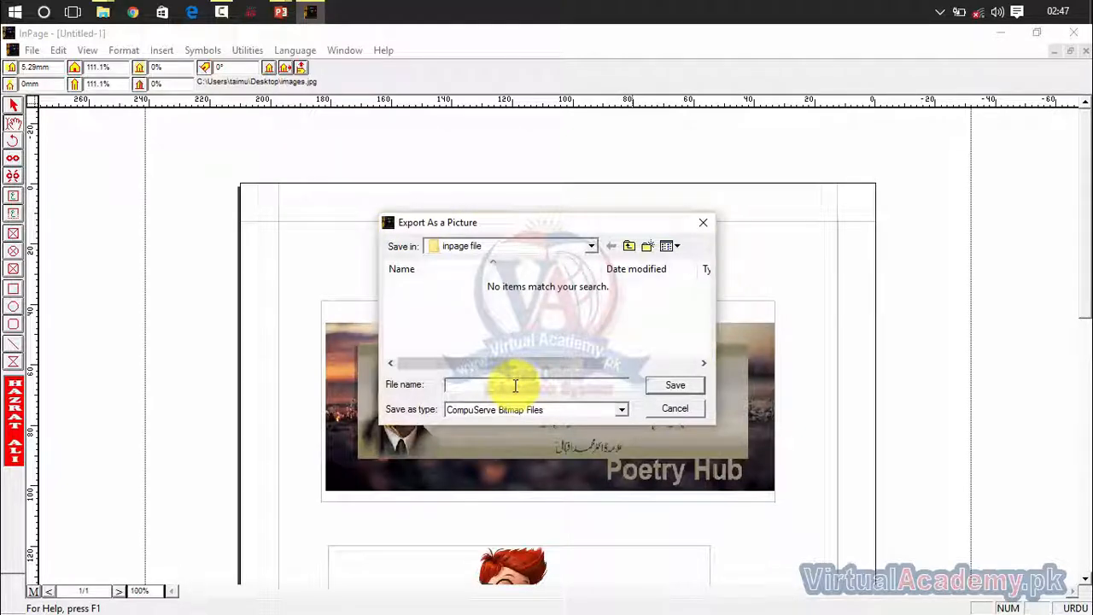
left_click(671, 385)
left_click(667, 276)
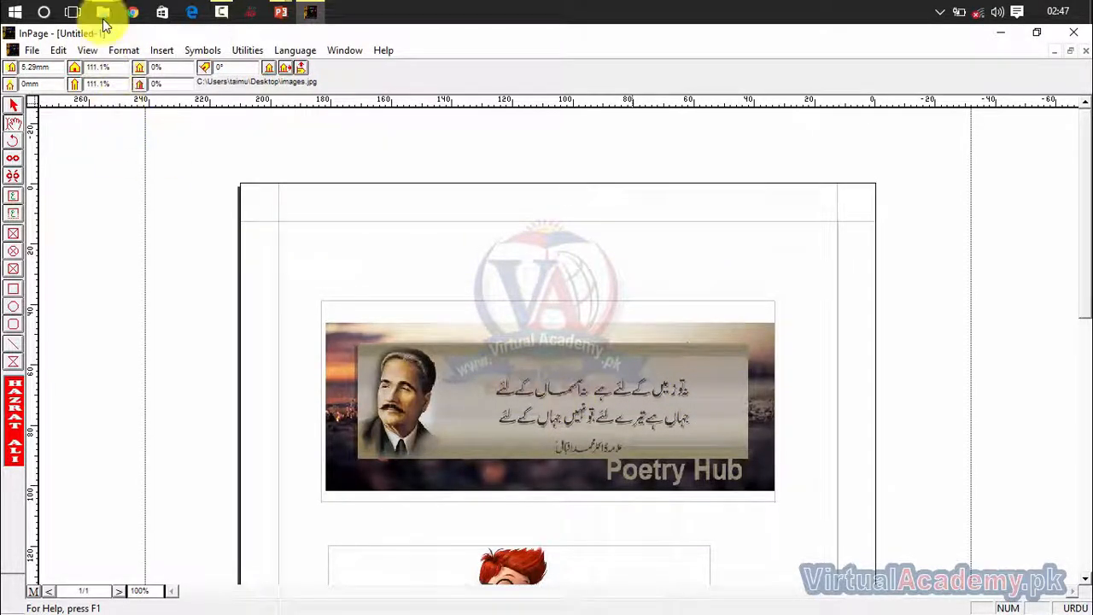
Switch to the "inpage file" folder in File Explorer, view the exported picture at full size and close the viewer.
mouse_move(102, 18)
left_click(232, 83)
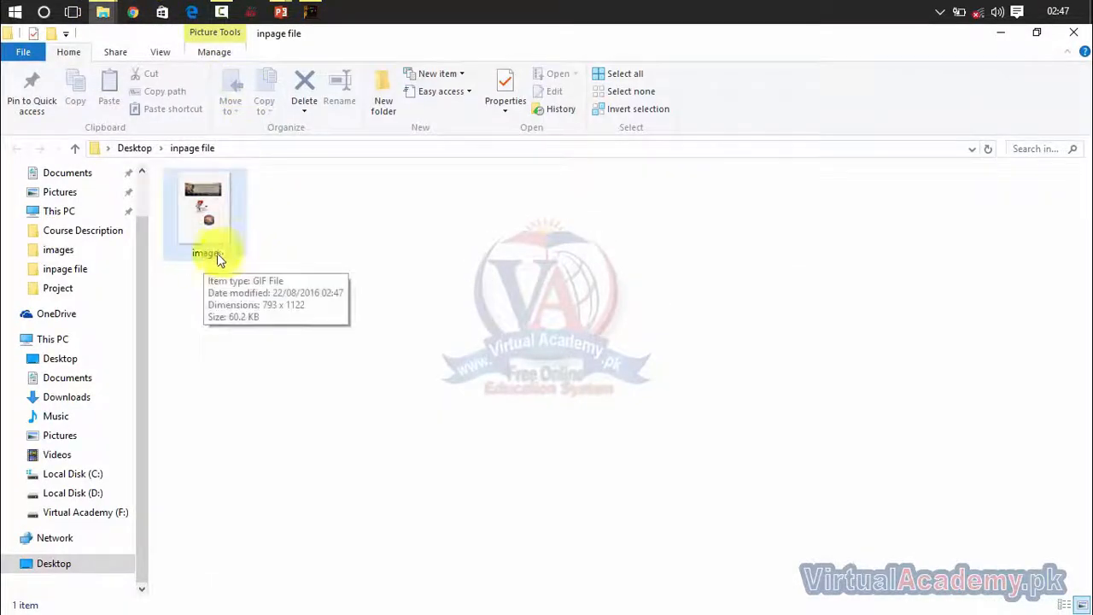
double_click(210, 210)
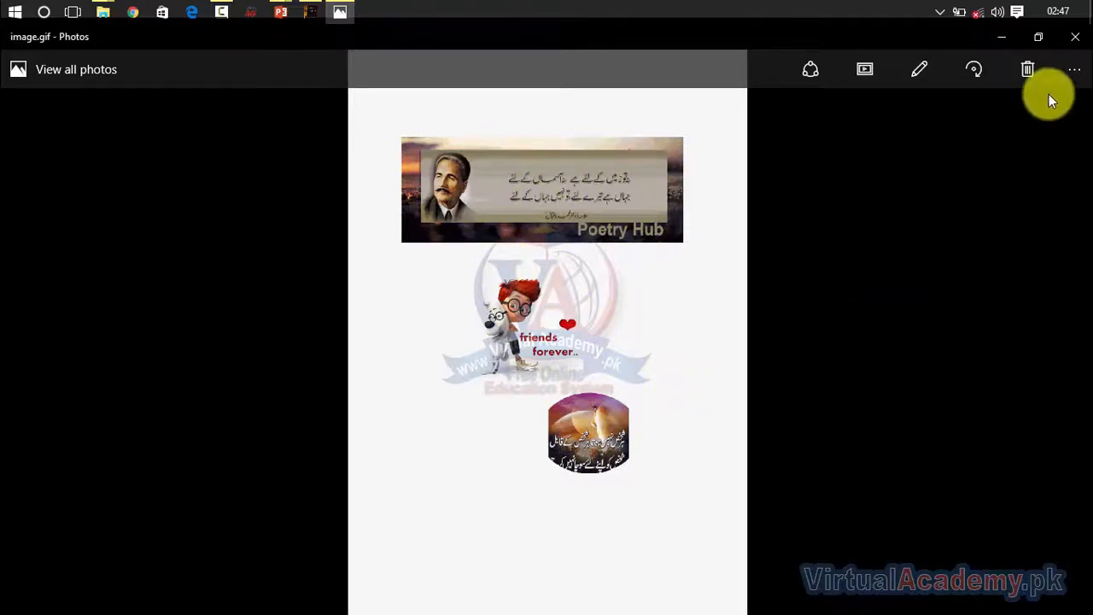
left_click(1075, 36)
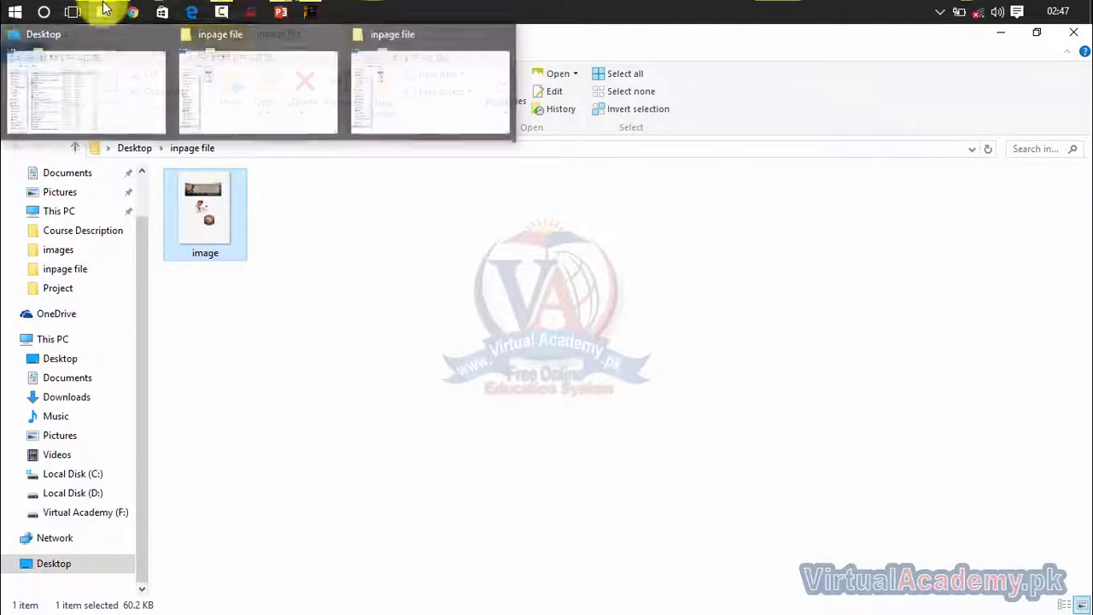
Switch back to InPage and open the Microsoft Print to PDF properties from the Print settings.
left_click(308, 8)
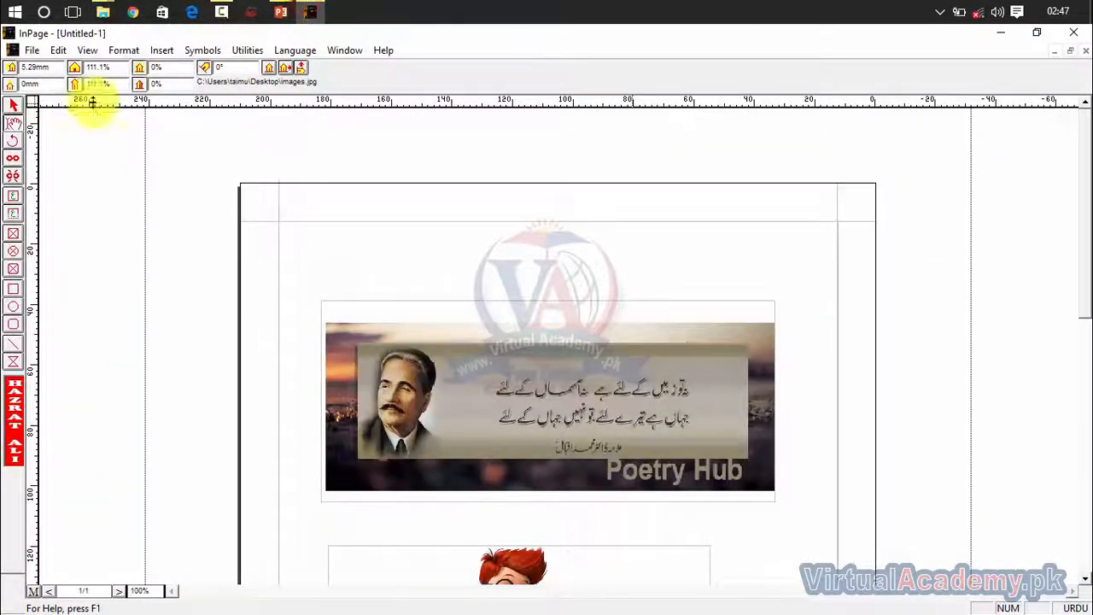
left_click(38, 49)
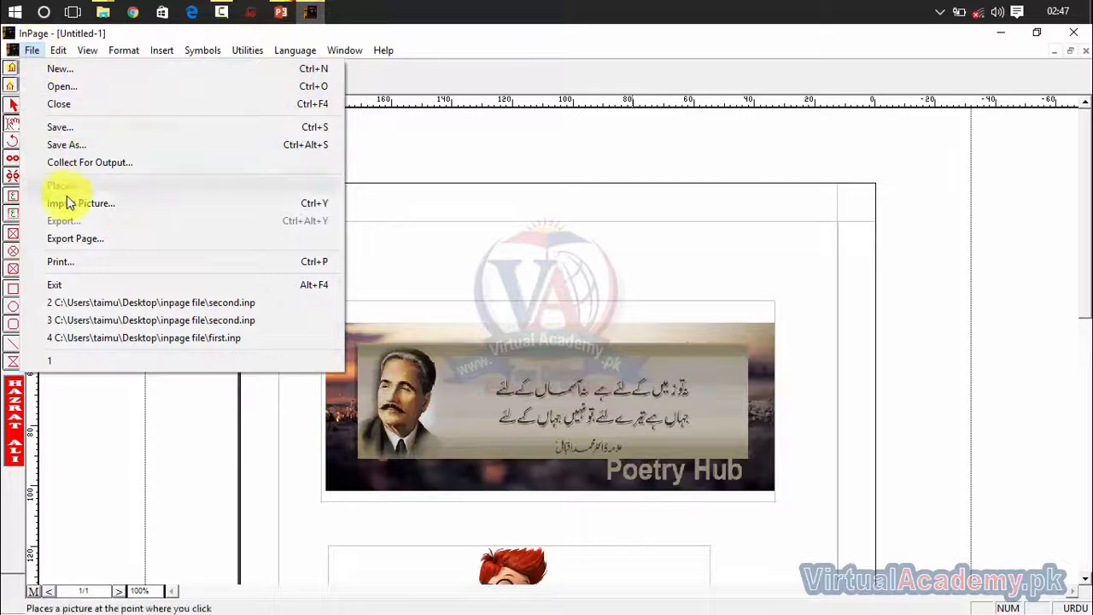
left_click(98, 263)
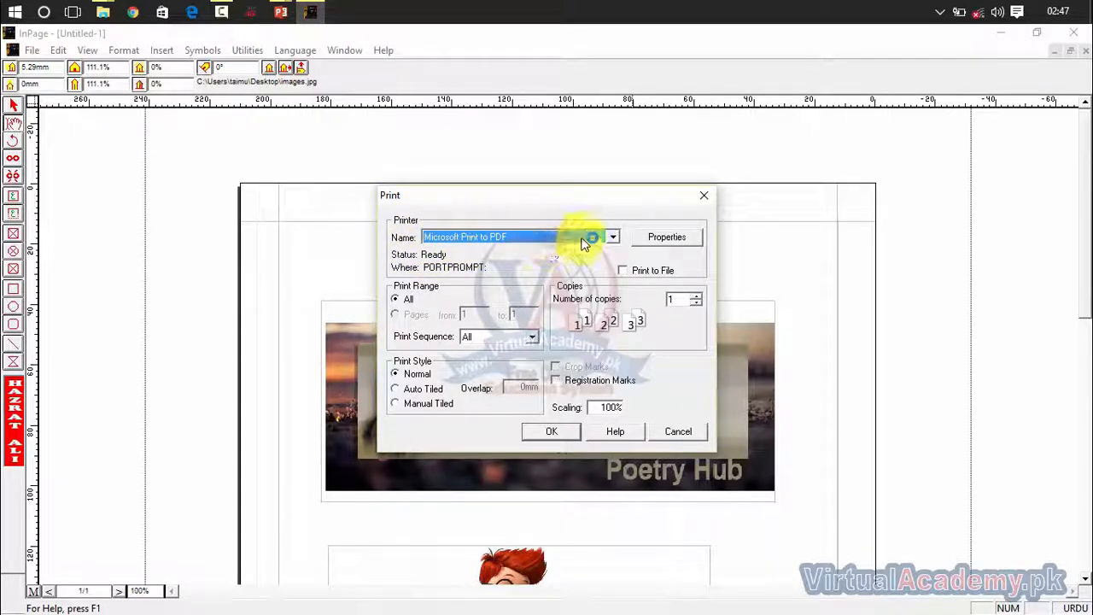
left_click(658, 237)
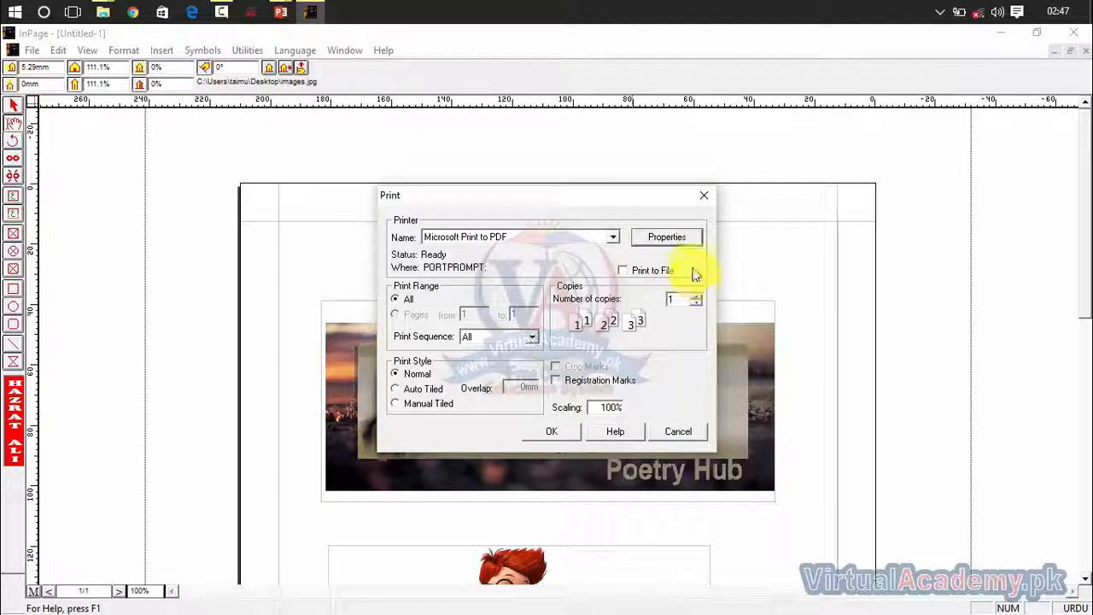
left_click(668, 238)
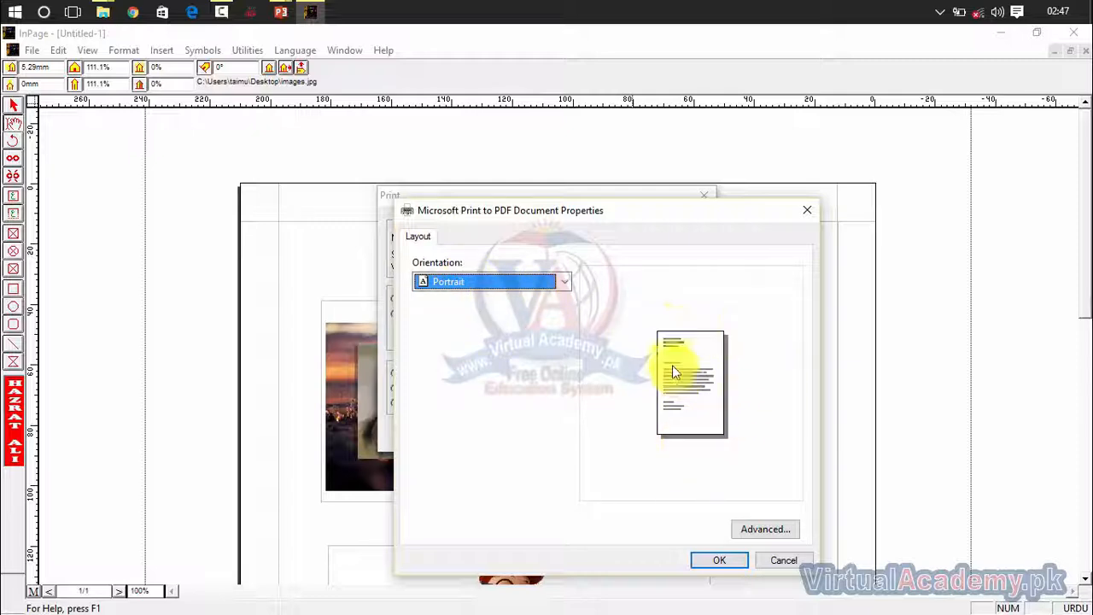
Examine the Paper Size and Copy Count settings in the PDF printer's advanced options and close them.
left_click(754, 529)
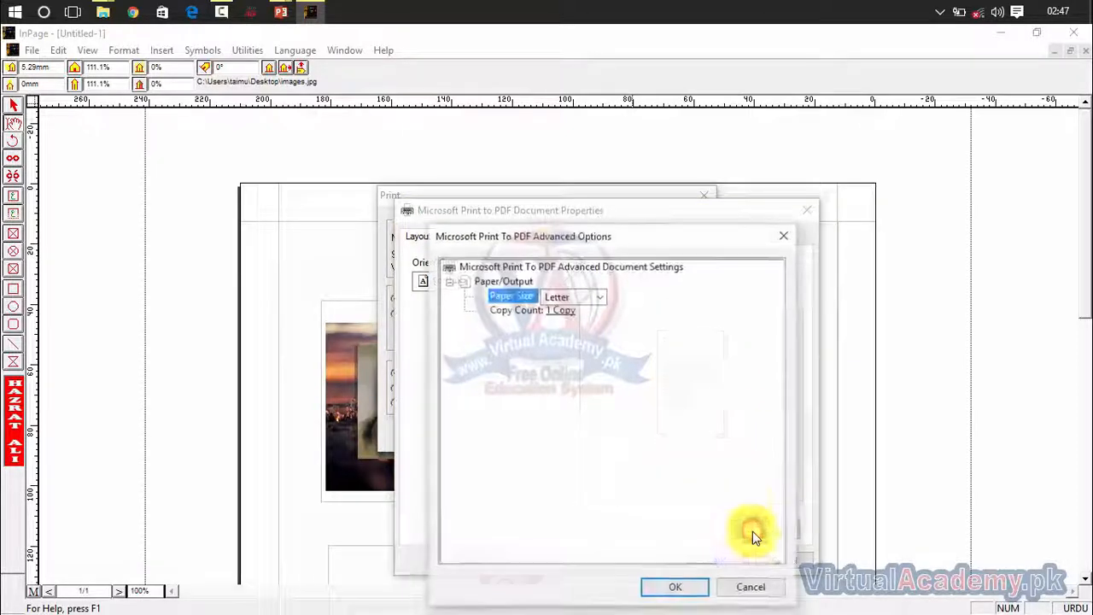
left_click(502, 299)
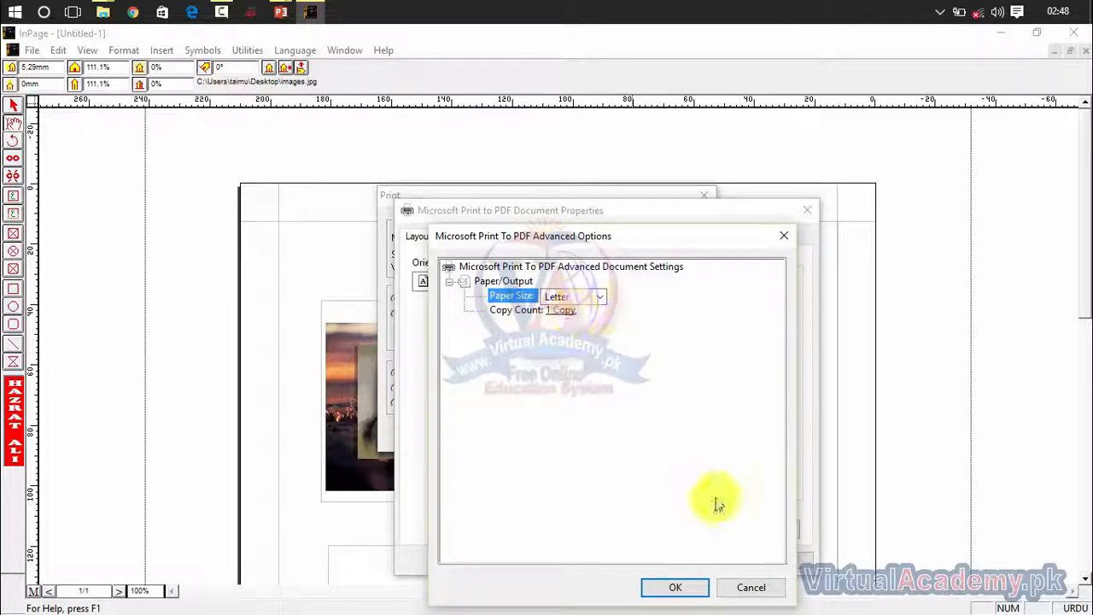
left_click(560, 310)
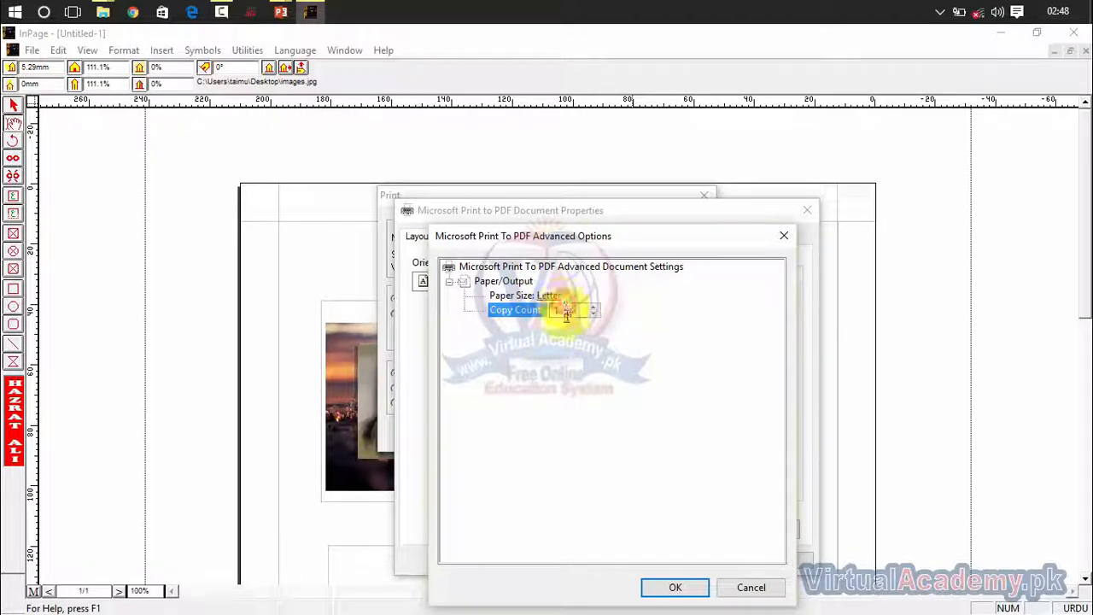
left_click(565, 311)
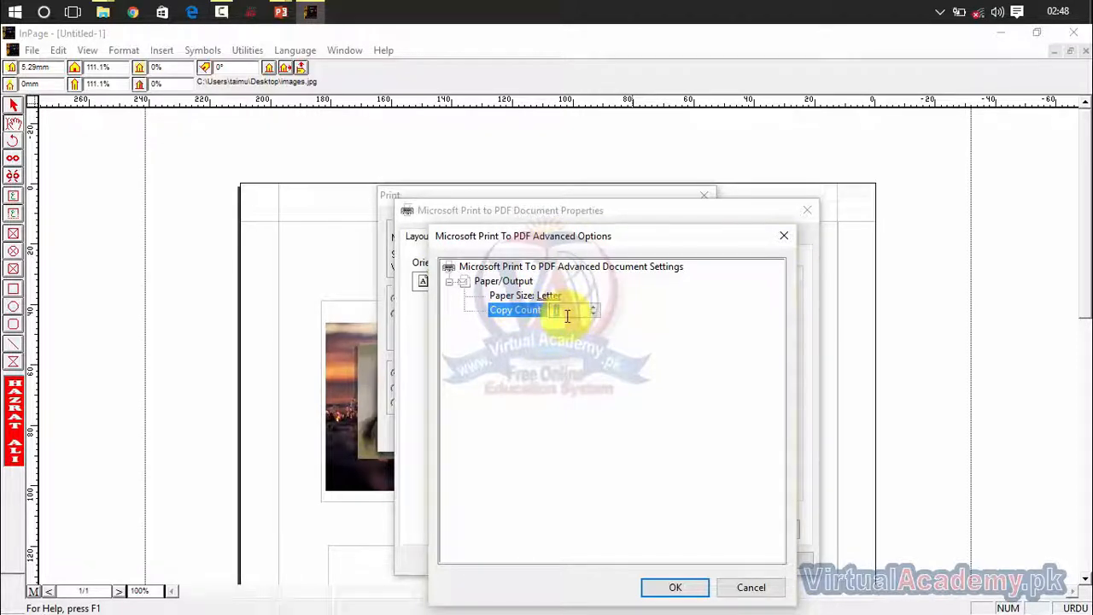
left_click(781, 236)
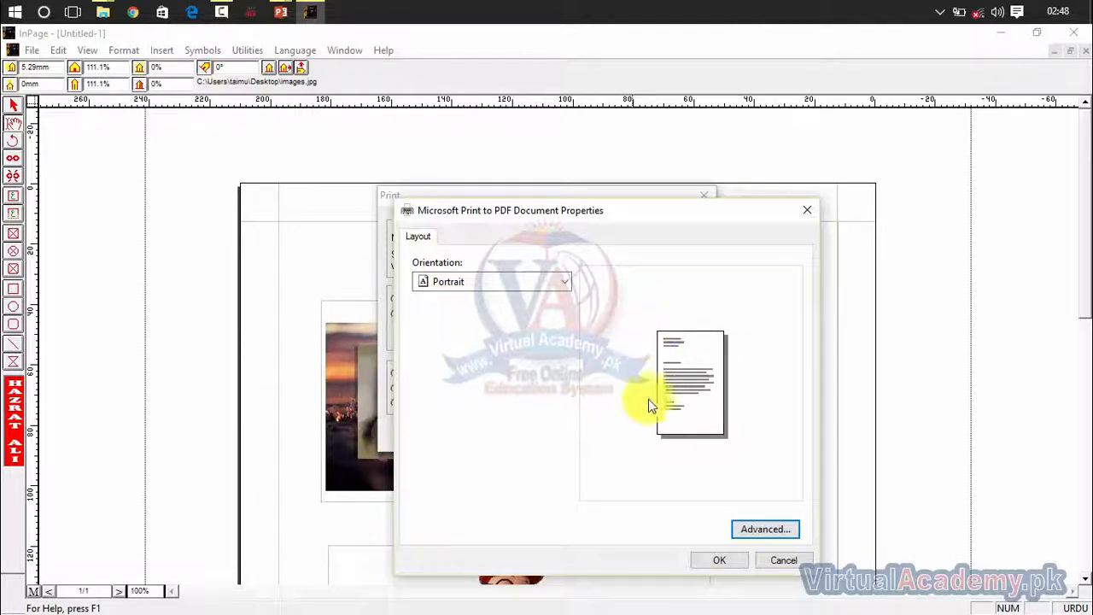
Set the PDF printer's page orientation to Landscape and apply the properties.
left_click(513, 281)
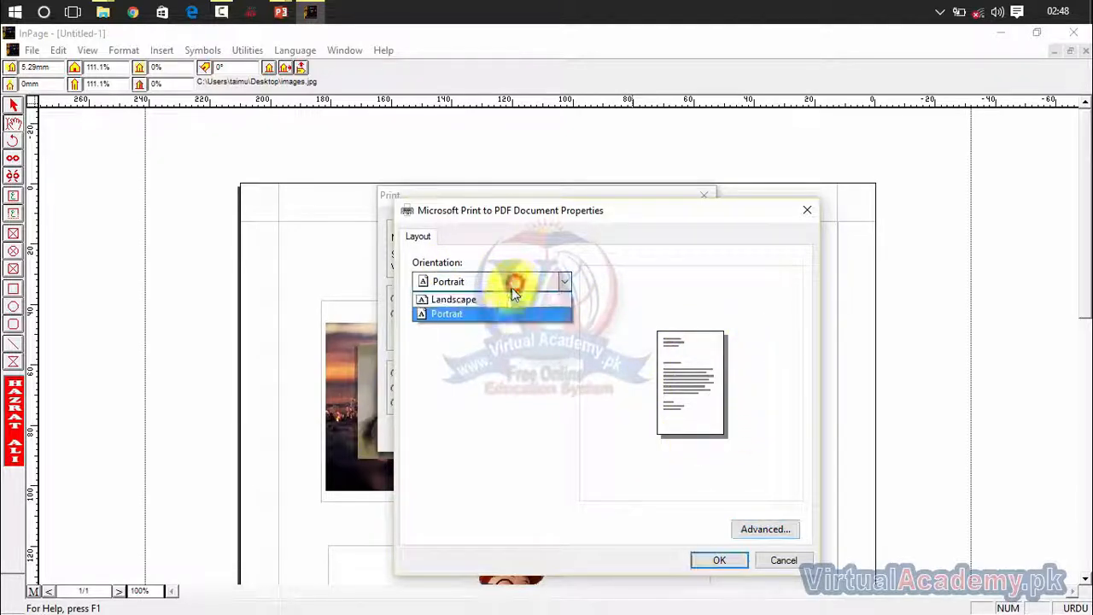
left_click(507, 301)
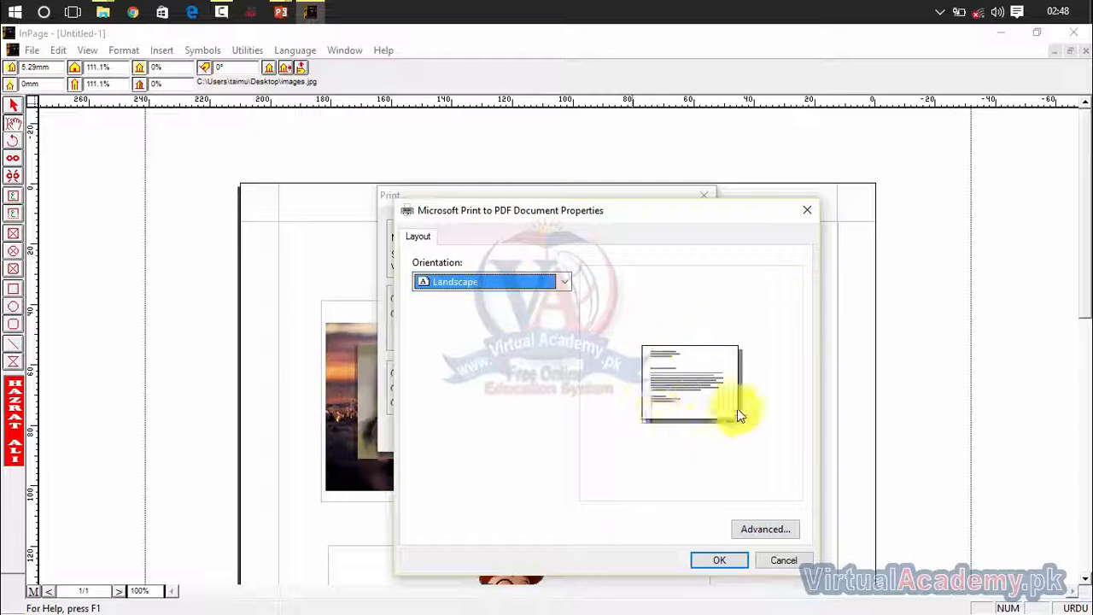
left_click(709, 556)
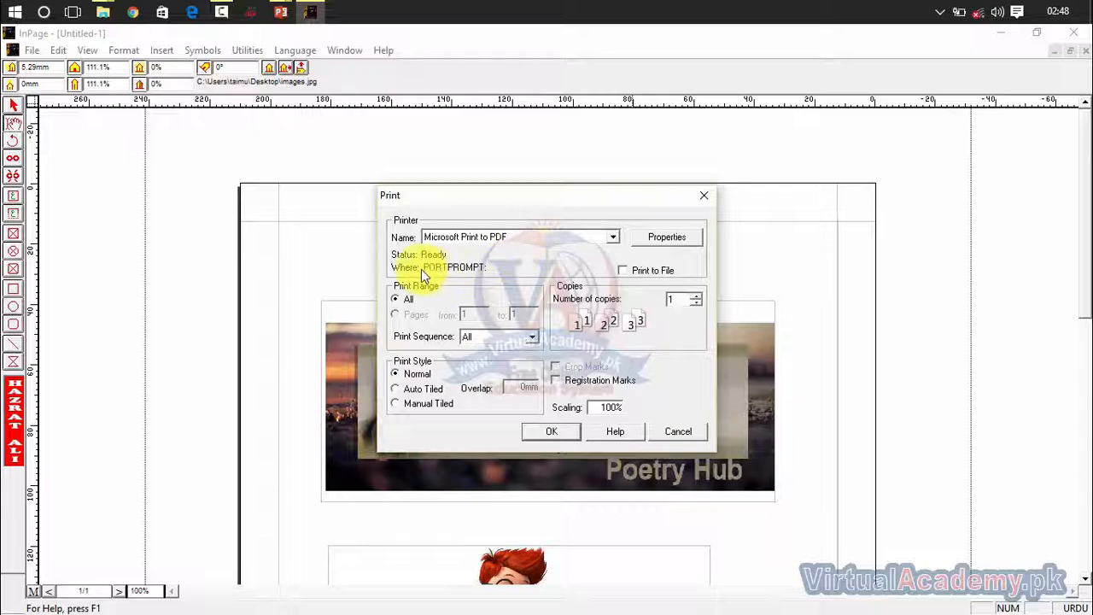
Enable Print to File, try the Even print sequence and return the sequence to All.
left_click(624, 270)
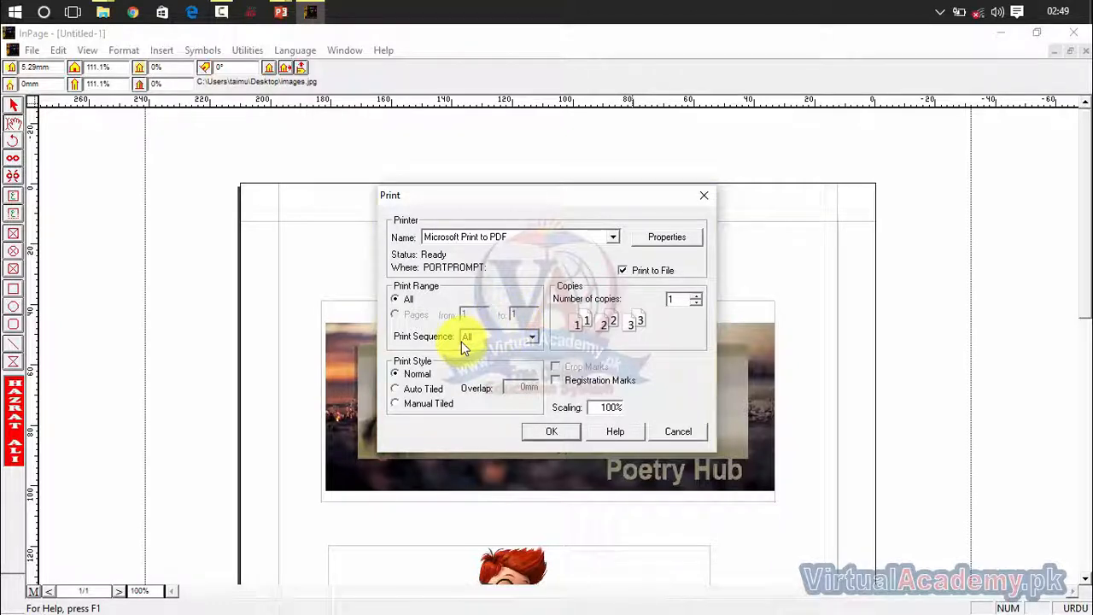
left_click(531, 337)
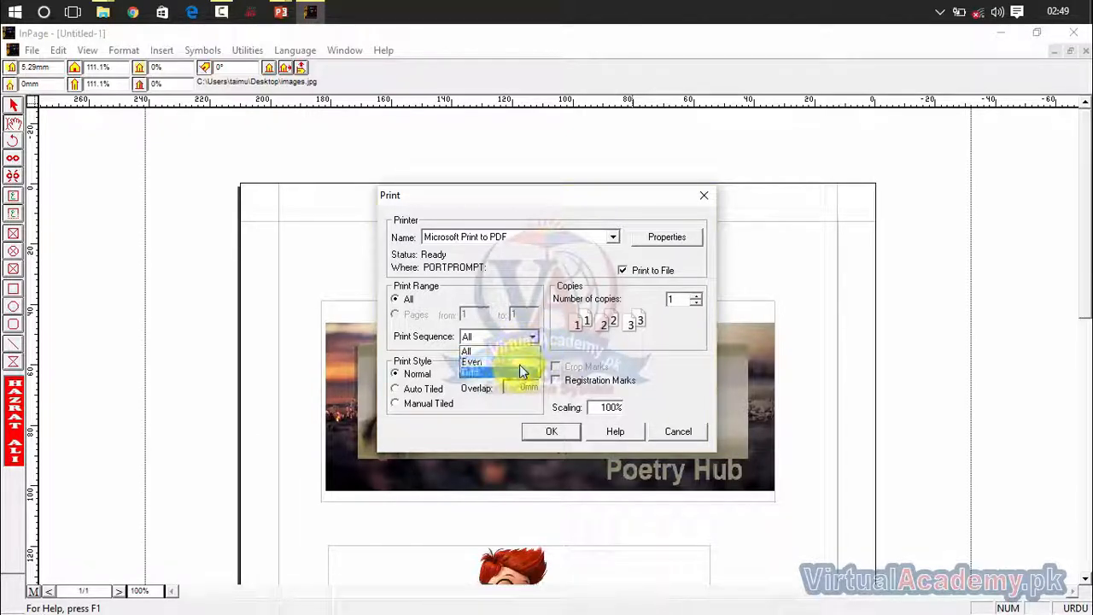
left_click(477, 362)
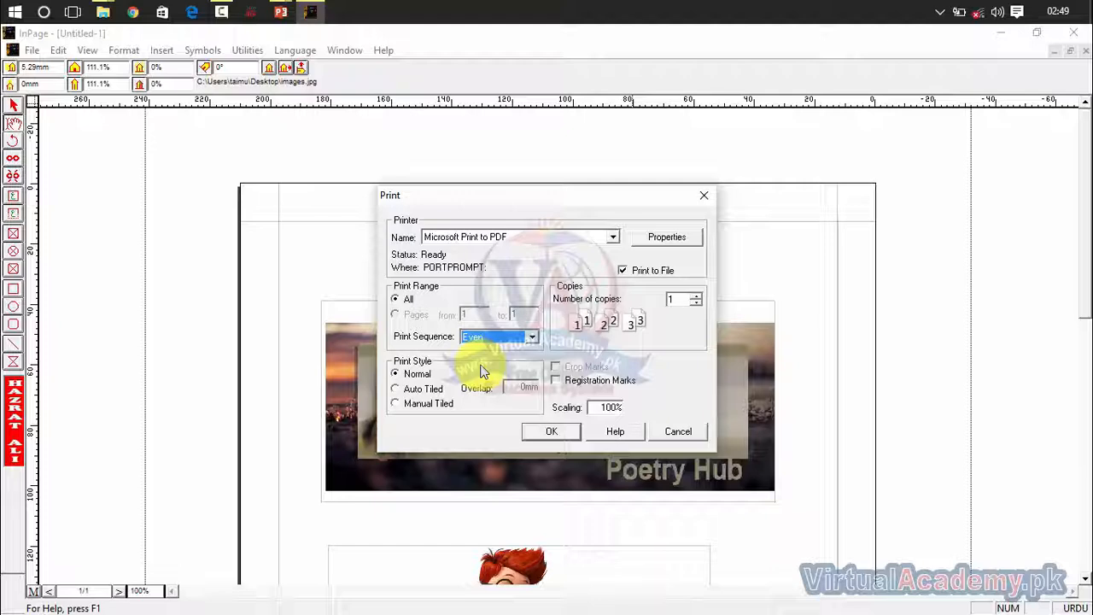
left_click(531, 337)
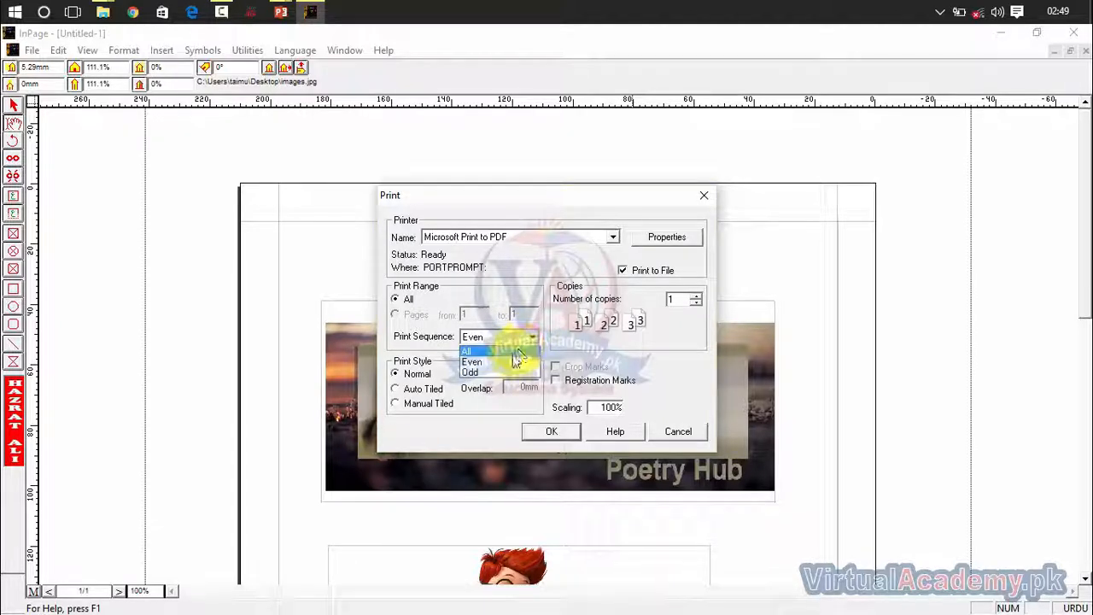
left_click(516, 349)
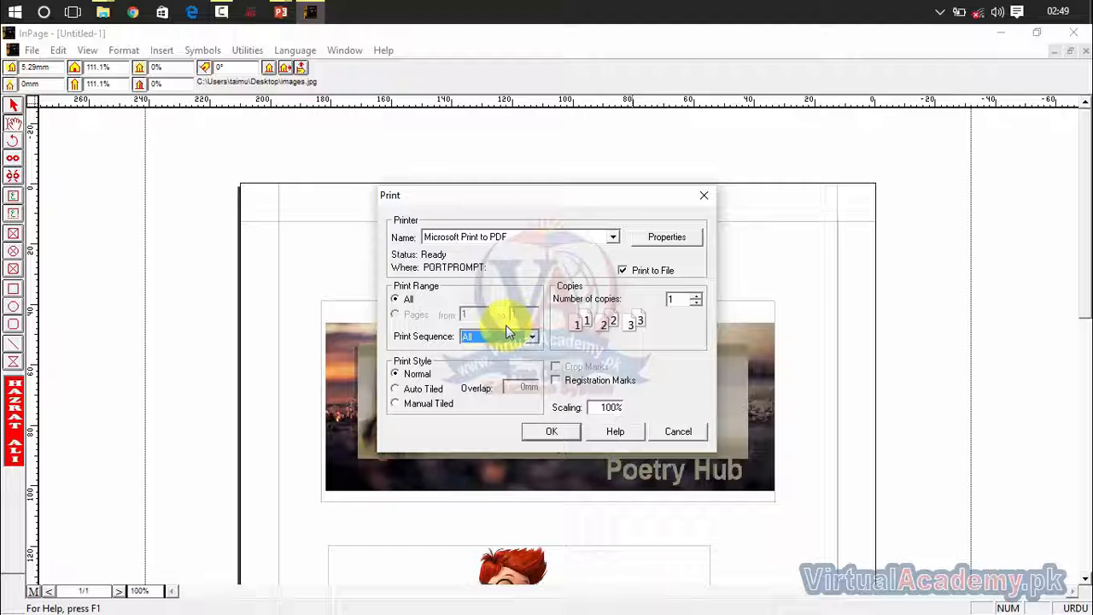
Try the Manual Tiled and Auto Tiled print styles and return the print style to Normal.
left_click(413, 399)
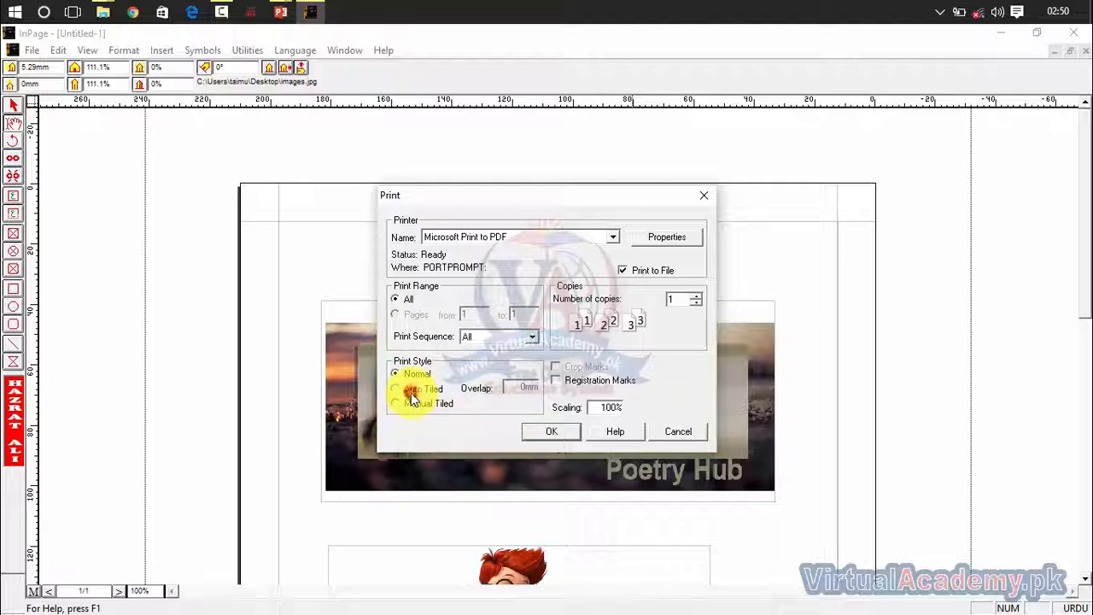
left_click(410, 389)
left_click(429, 406)
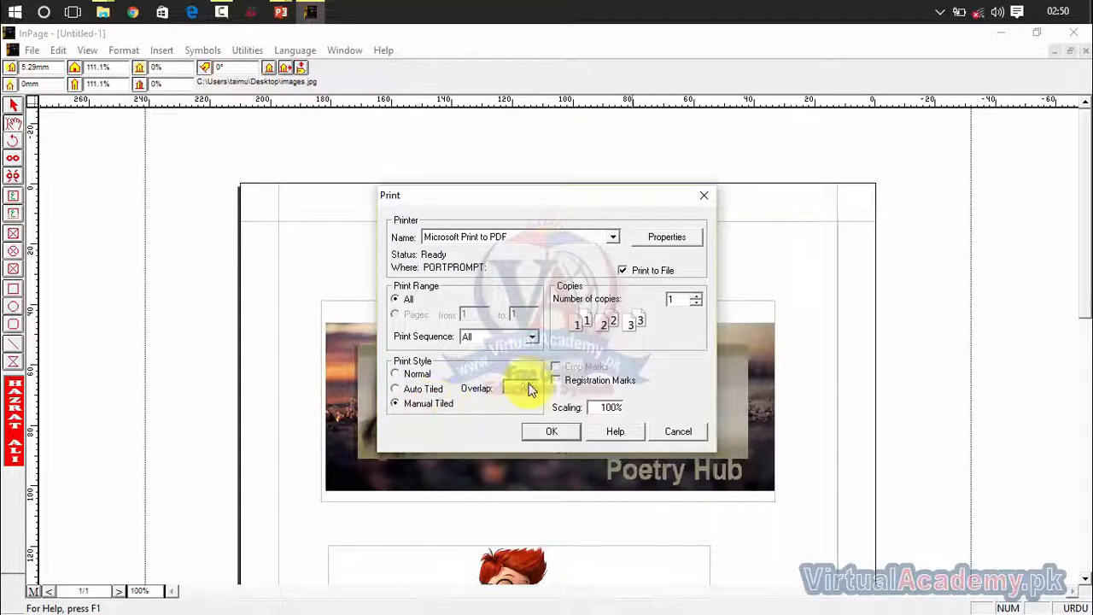
left_click(437, 388)
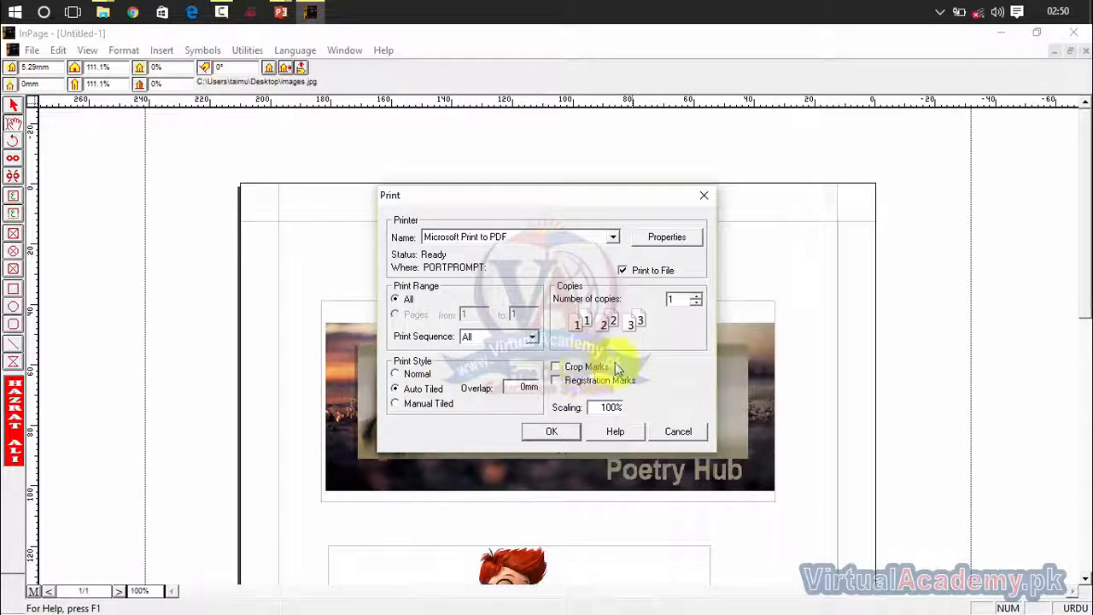
left_click(415, 374)
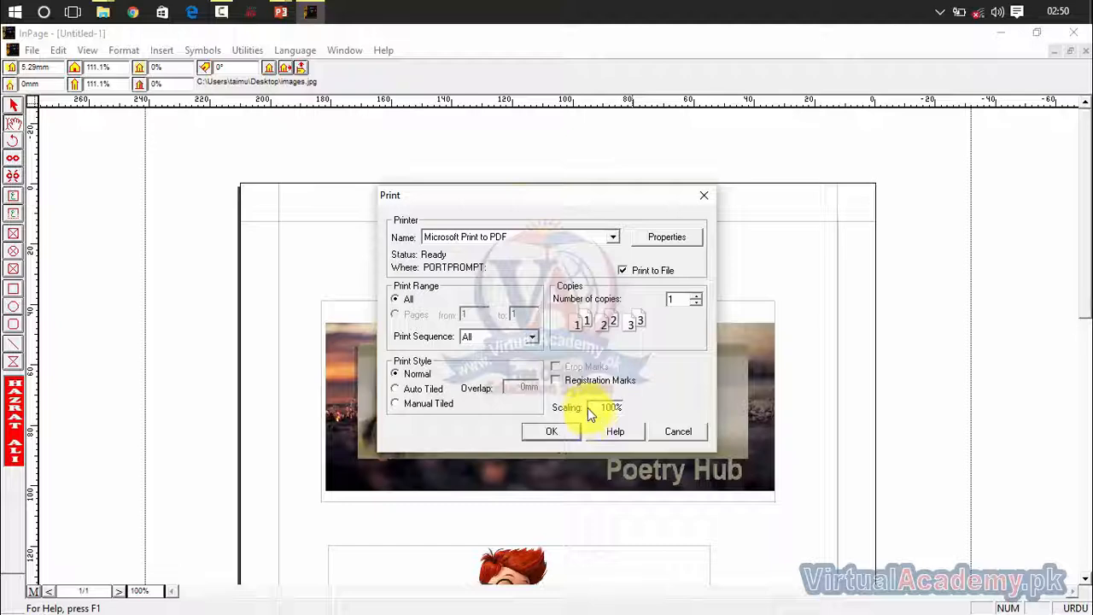
Set the number of copies to print to 7.
double_click(675, 301)
left_click(695, 296)
left_click(696, 296)
left_click(695, 296)
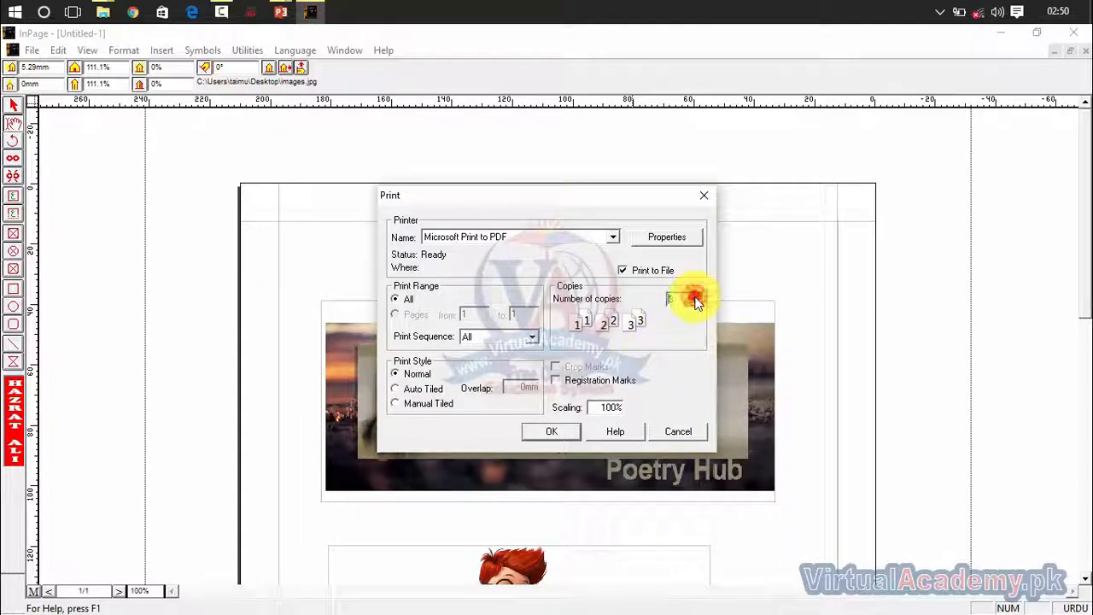
left_click(696, 296)
left_click(696, 296)
left_click(696, 296)
left_click(694, 297)
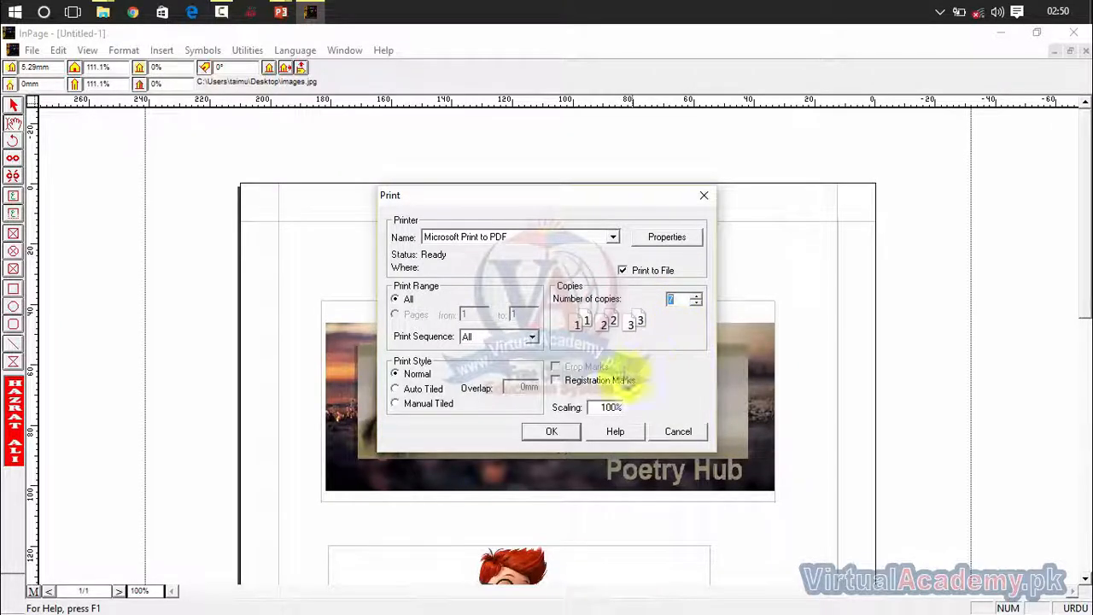
Examine the Copy Count setting in the PDF printer's advanced options and close the printer properties without changes.
left_click(671, 239)
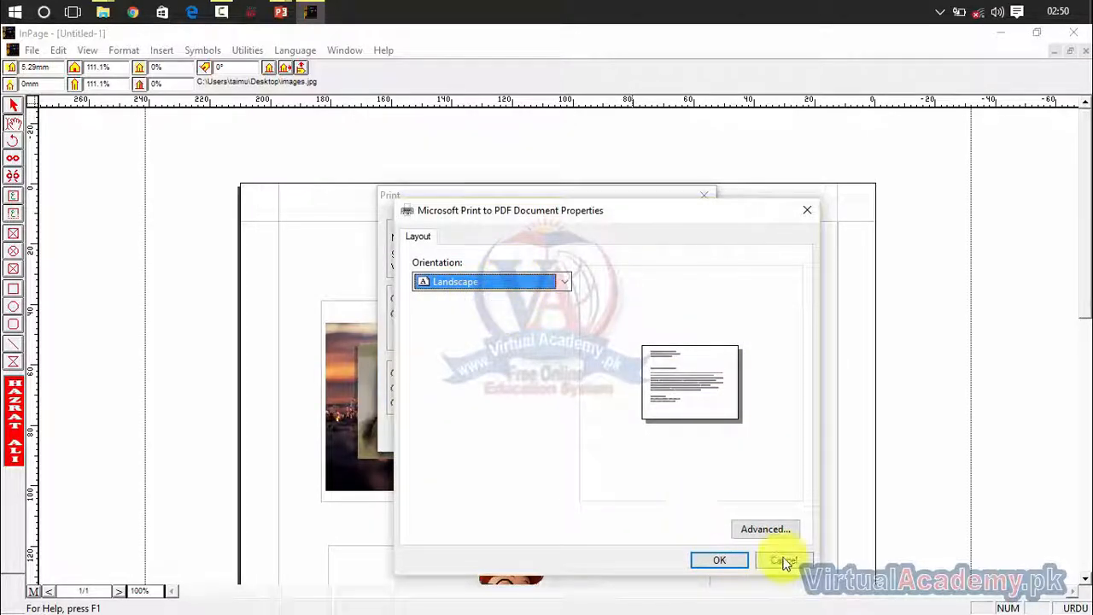
left_click(773, 529)
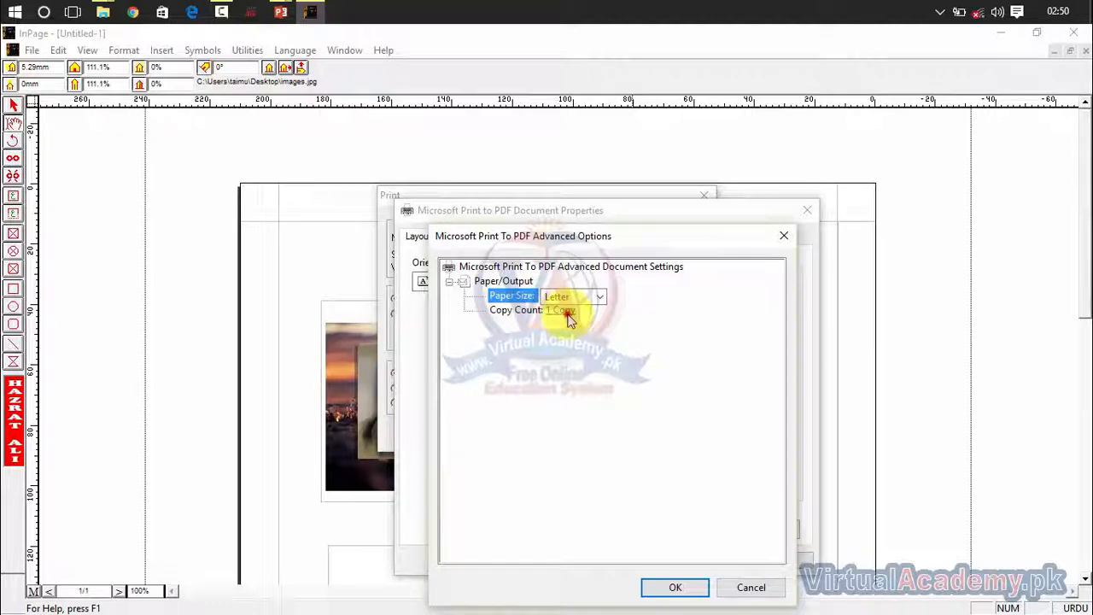
left_click(567, 316)
left_click(575, 310)
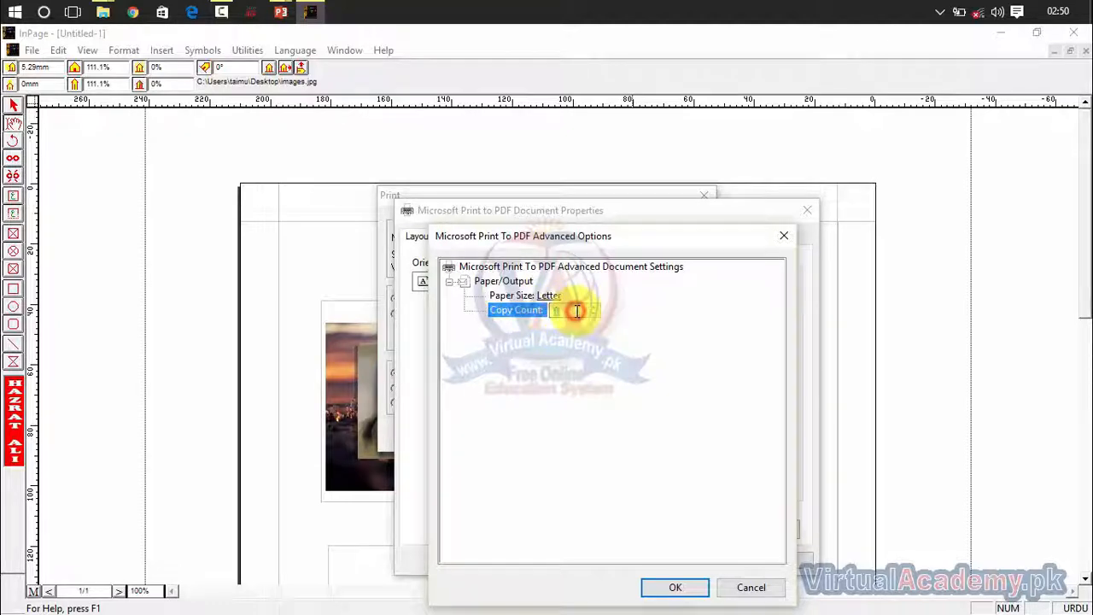
double_click(595, 313)
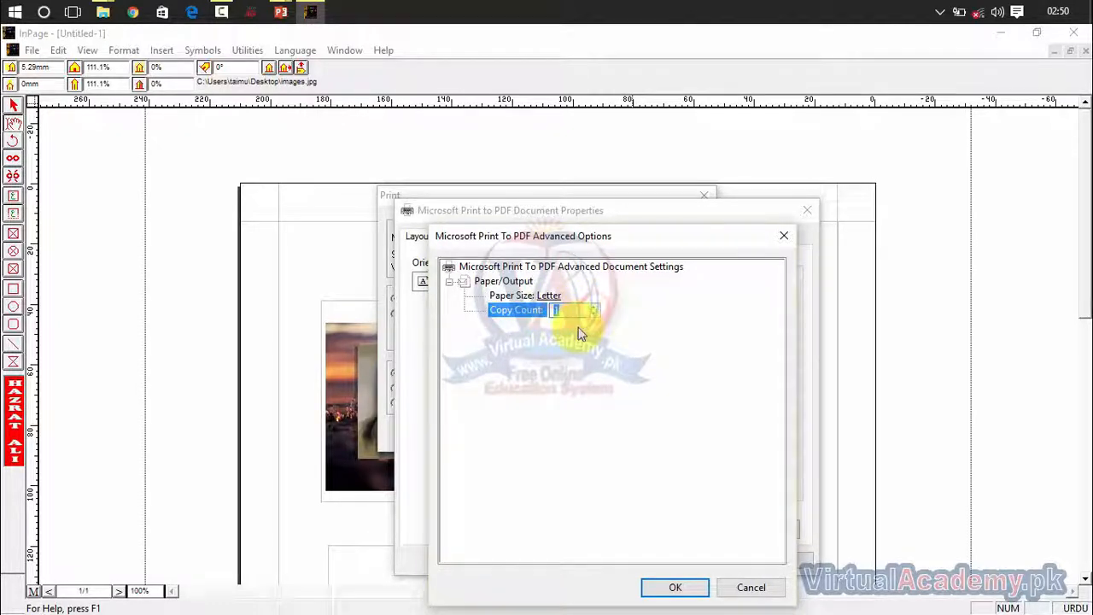
left_click(784, 236)
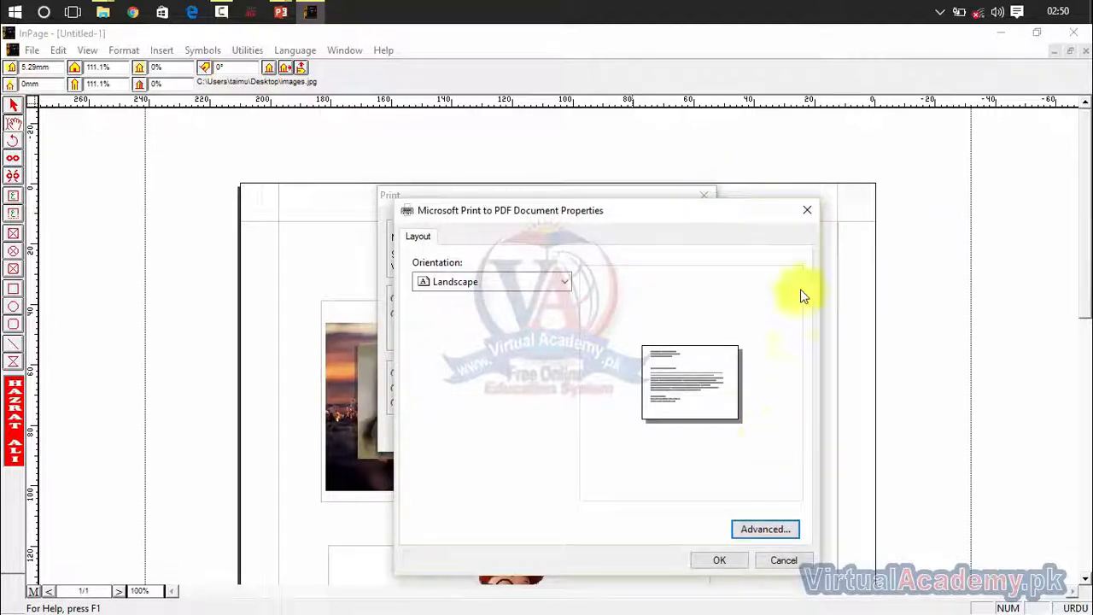
left_click(807, 209)
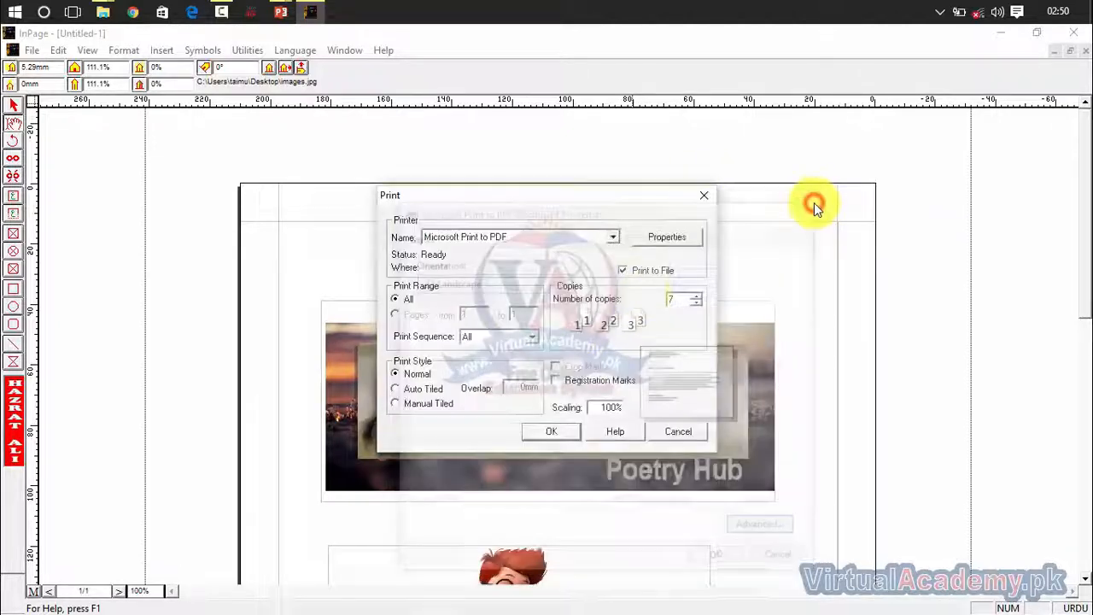
Print the document despite the page size mismatch and save the PDF output as 123 in the Documents folder.
left_click(565, 435)
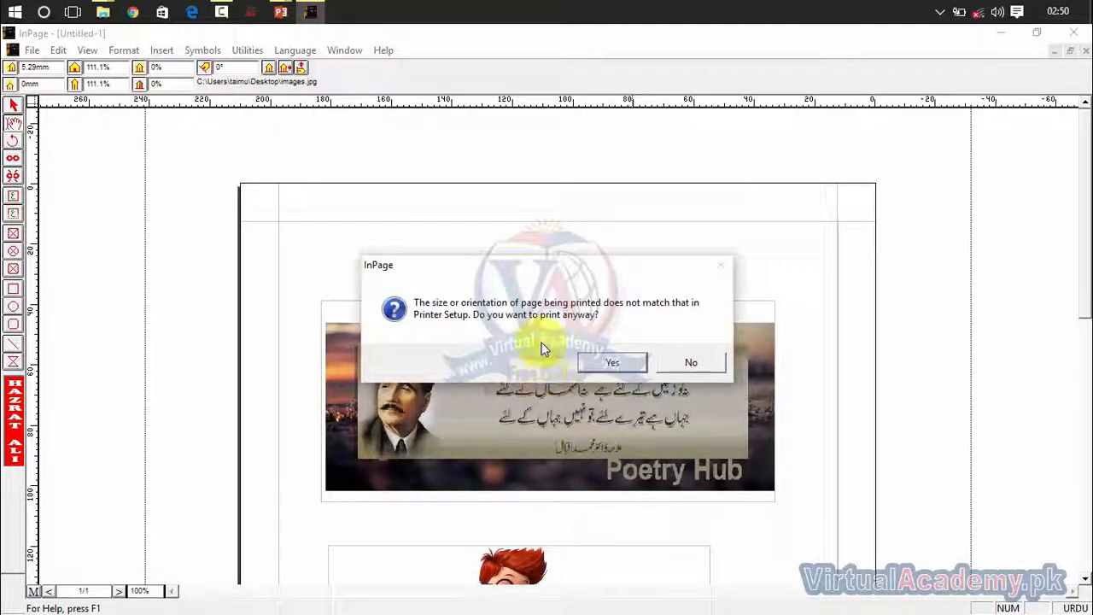
left_click(616, 360)
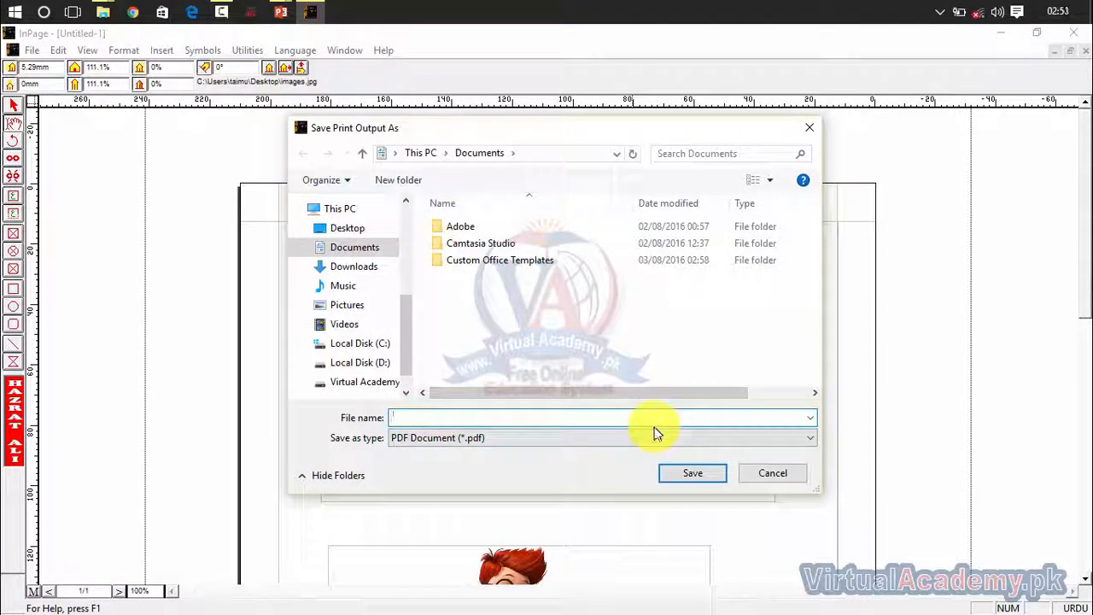
type("123")
left_click(705, 473)
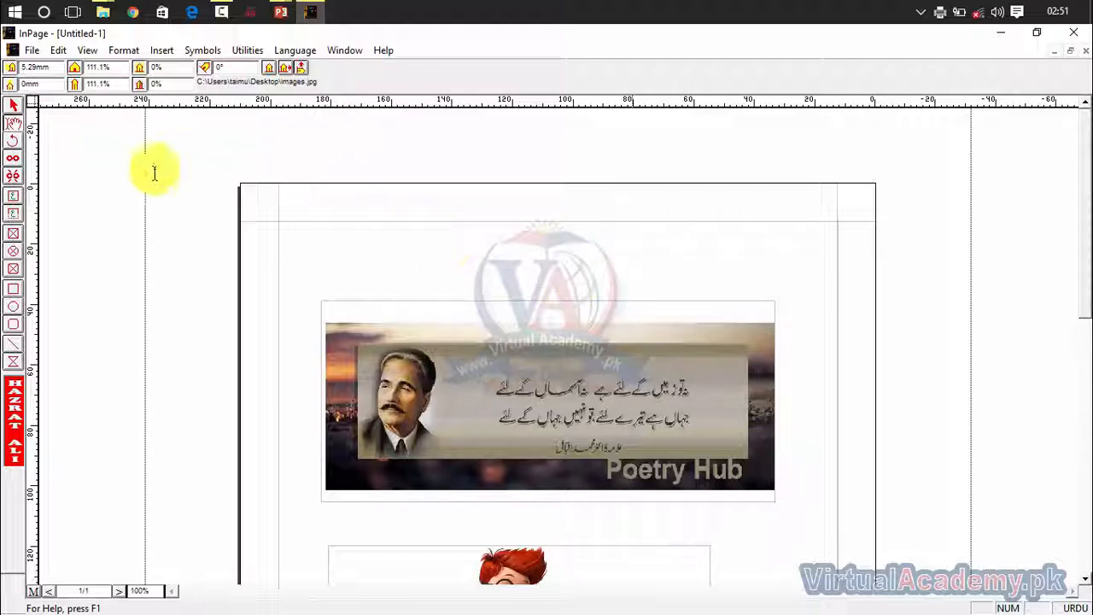
Exit InPage without saving the untitled document and close the "inpage file" folder window.
left_click(35, 52)
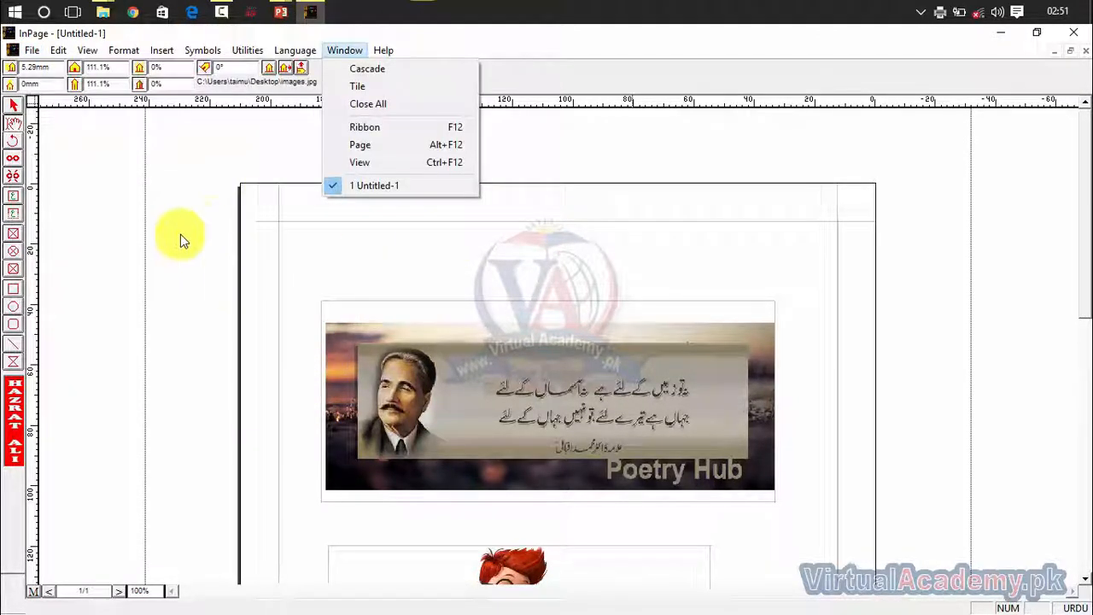
mouse_move(32, 53)
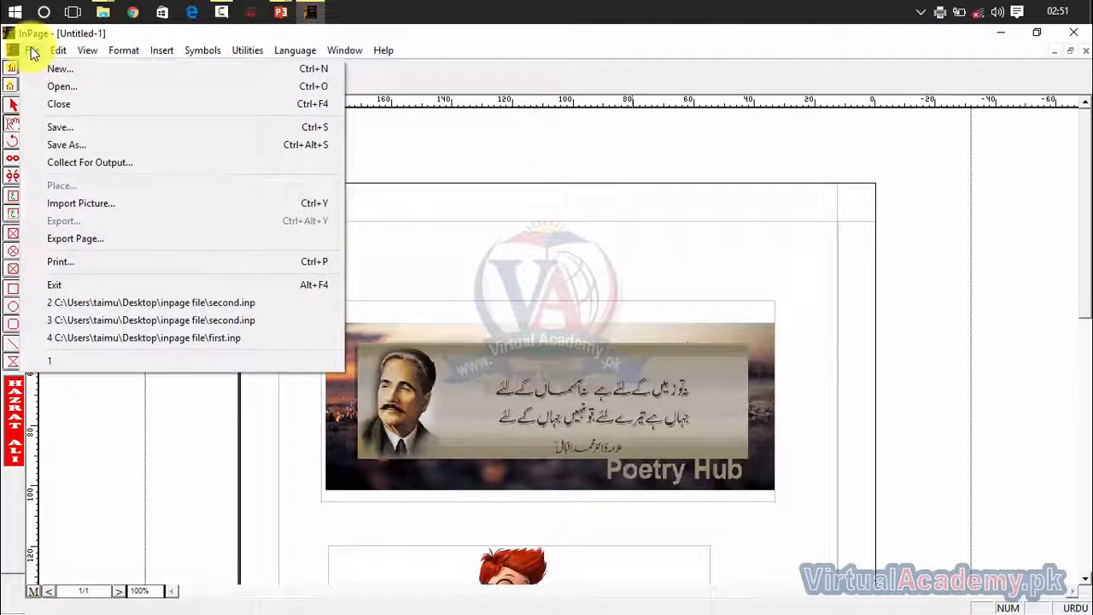
left_click(75, 282)
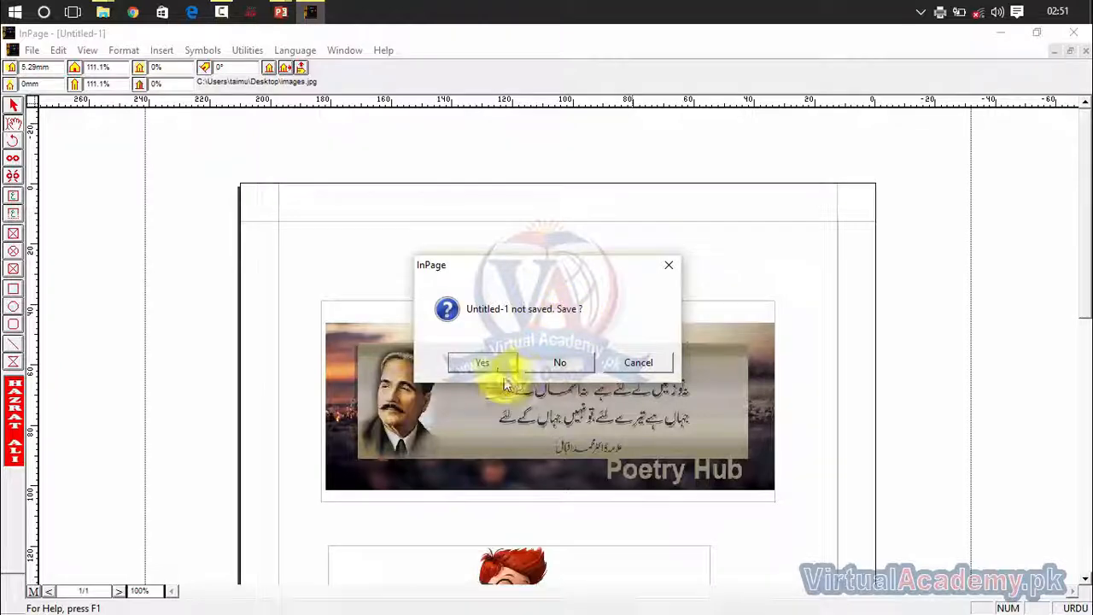
left_click(555, 367)
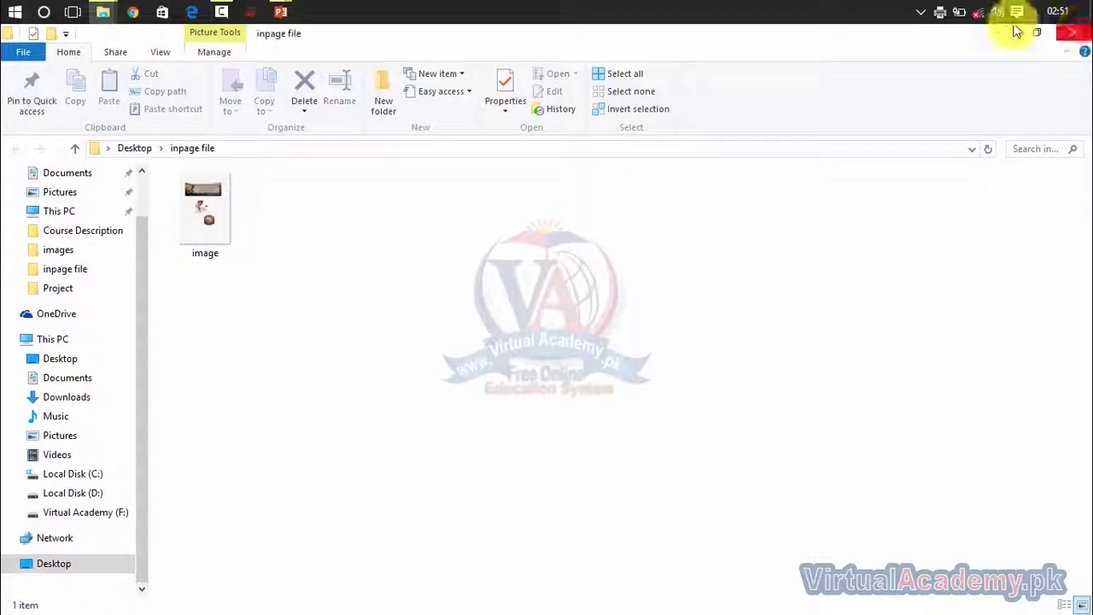
left_click(1075, 34)
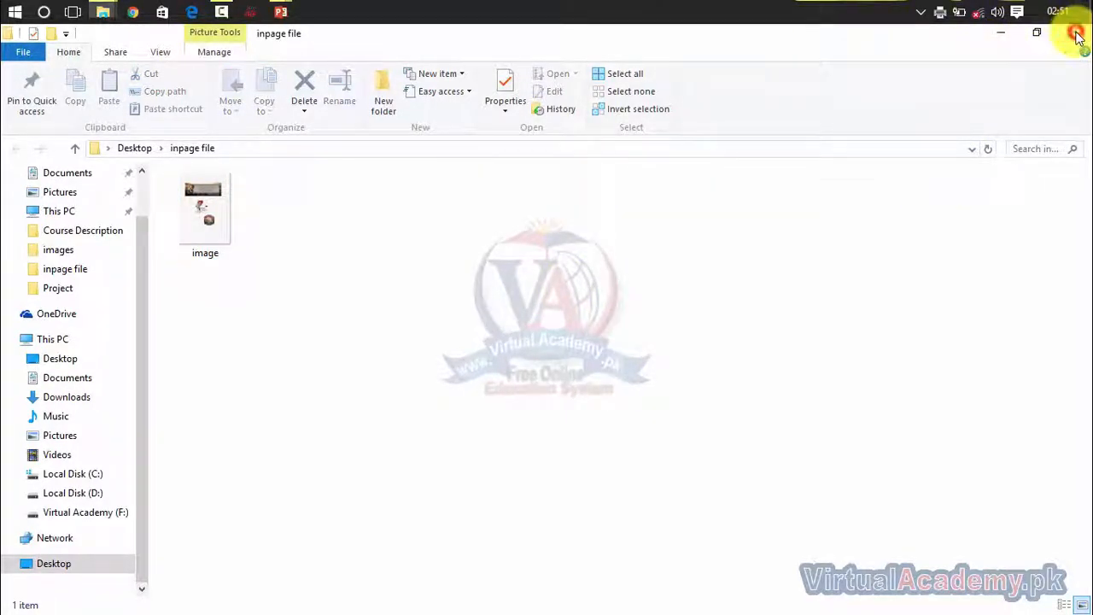
left_click(1076, 34)
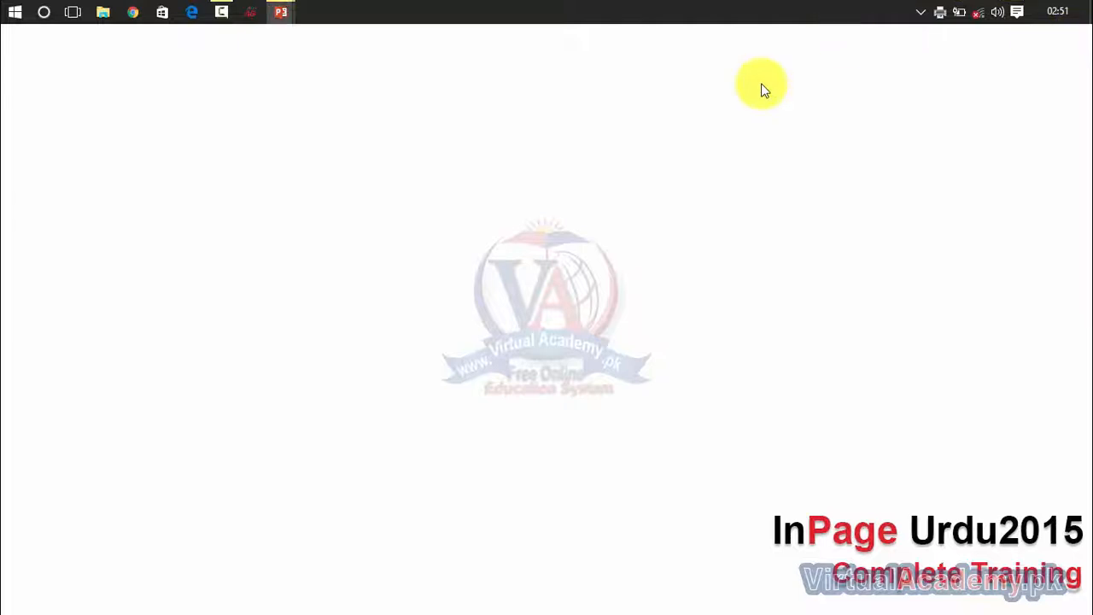